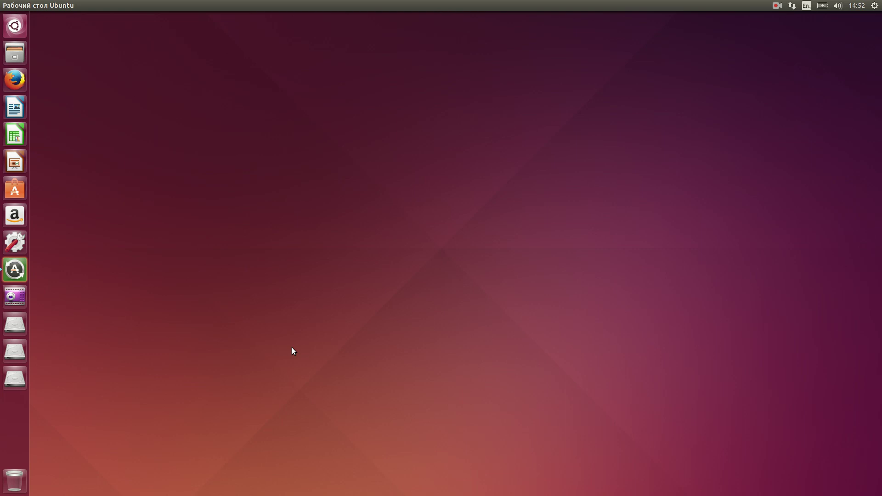
Bring up the desktop's keyboard shortcut overview to examine the available key combinations, and dismiss it
key(super)
key(super)
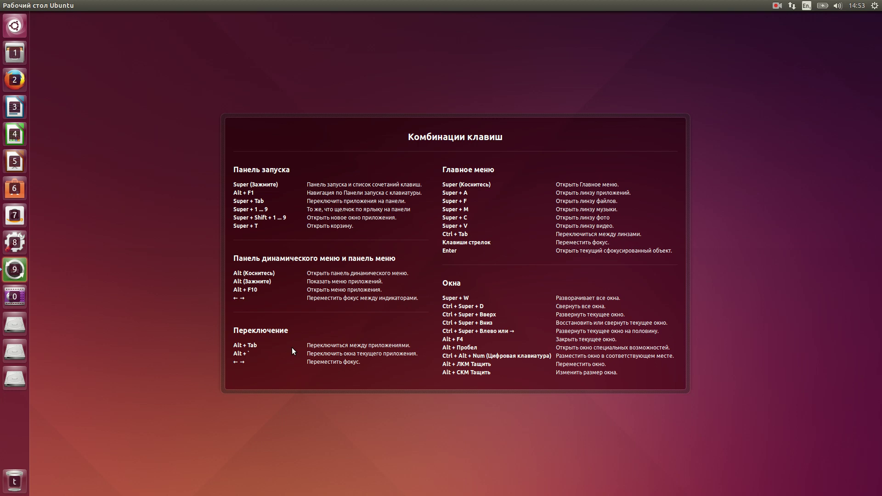
key(super)
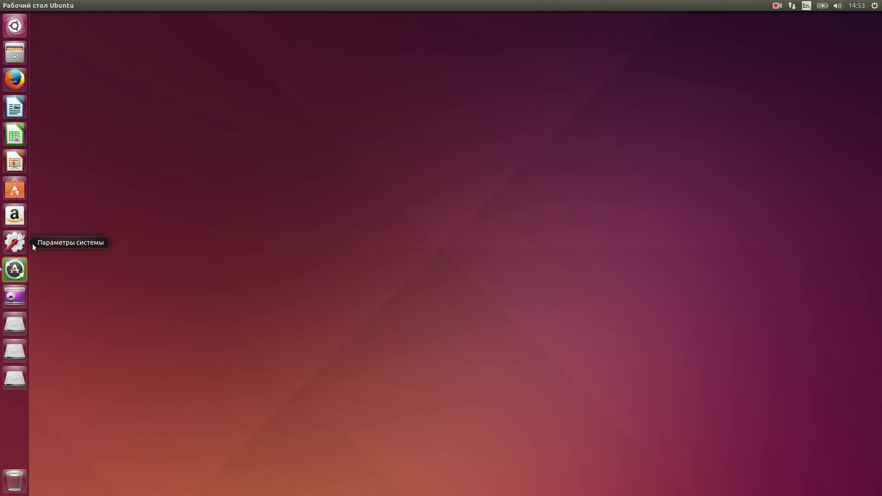
Open the home folder, move its window toward the middle of the desktop to view the application menus, and close it
click(14, 55)
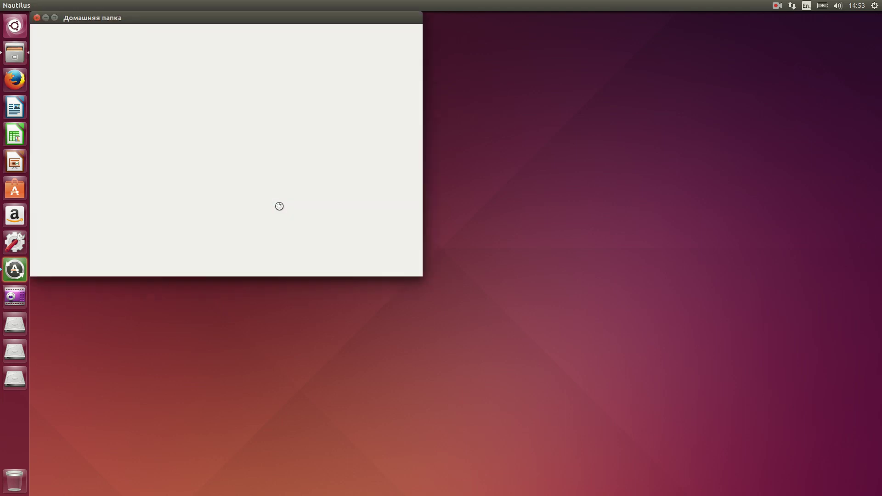
drag(218, 32, 514, 122)
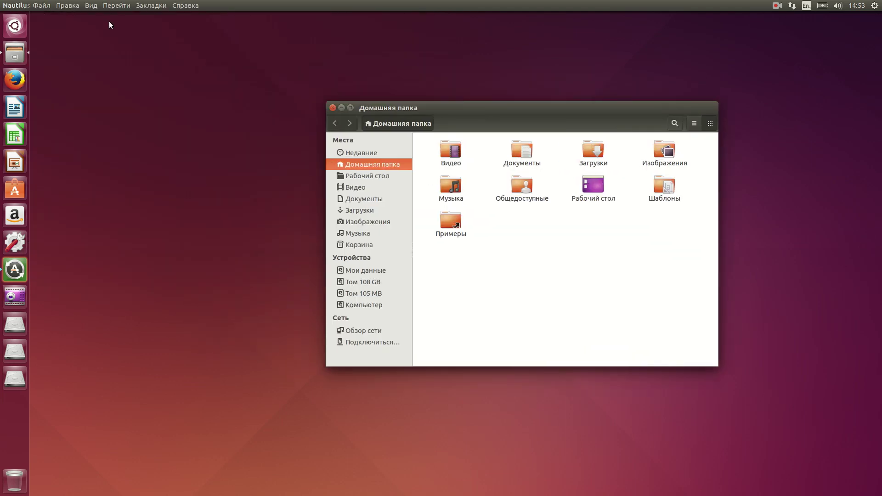
click(332, 108)
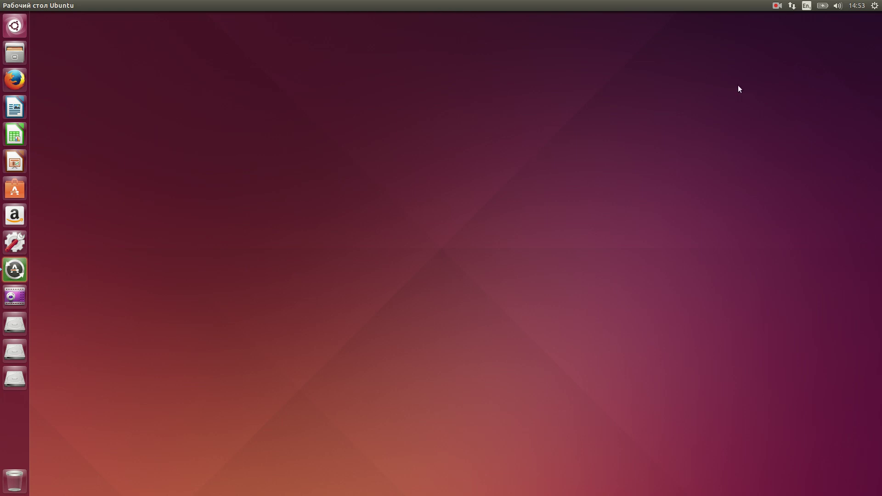
Open the text input settings and remove Английская (США) from the input sources in use
click(807, 6)
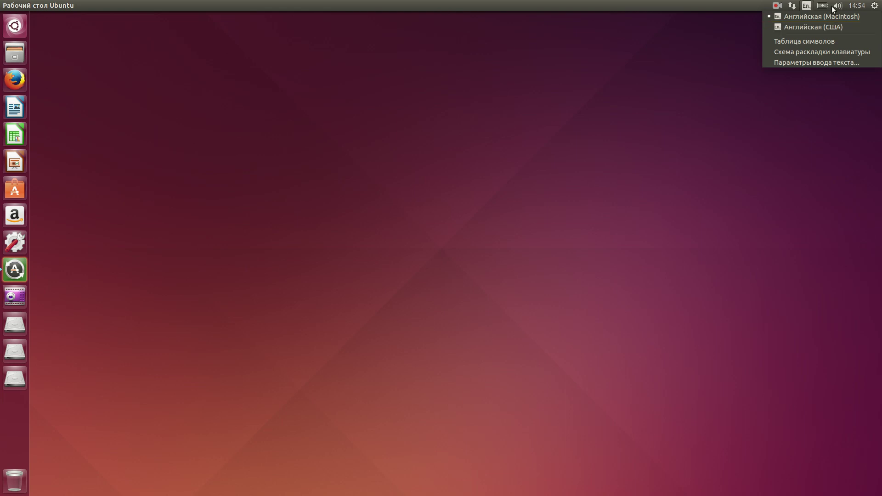
mouse_move(800, 5)
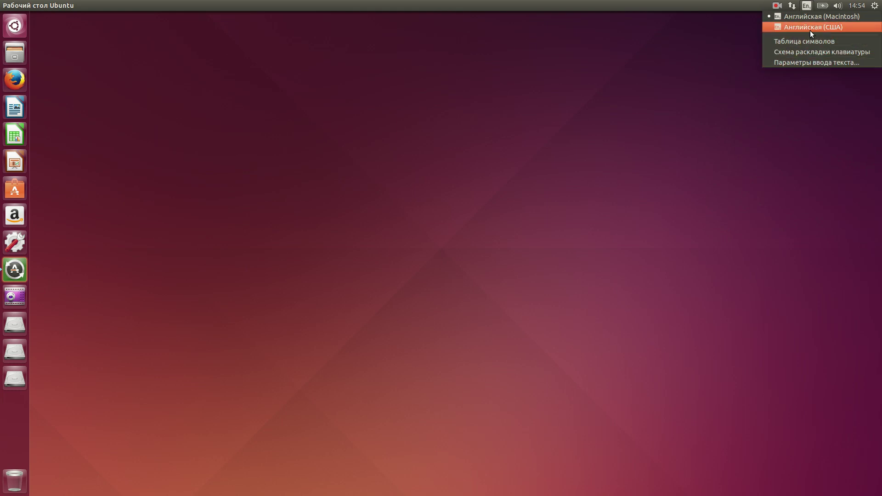
click(796, 61)
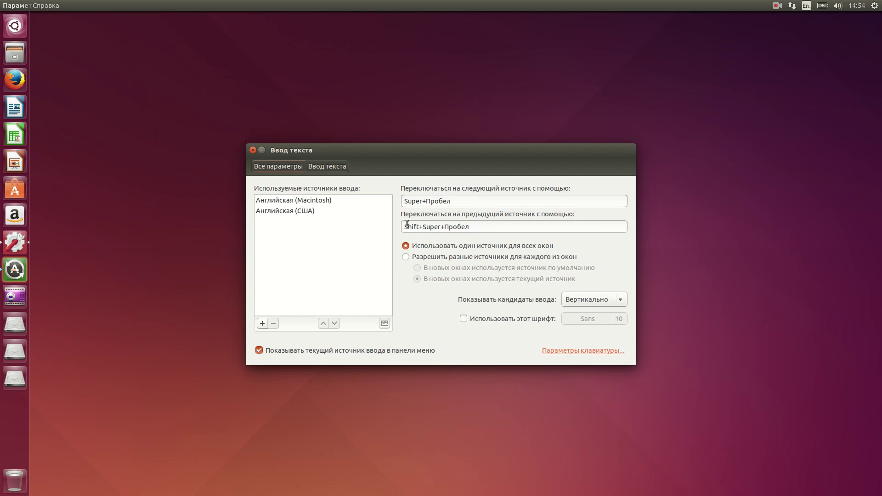
drag(413, 157, 288, 187)
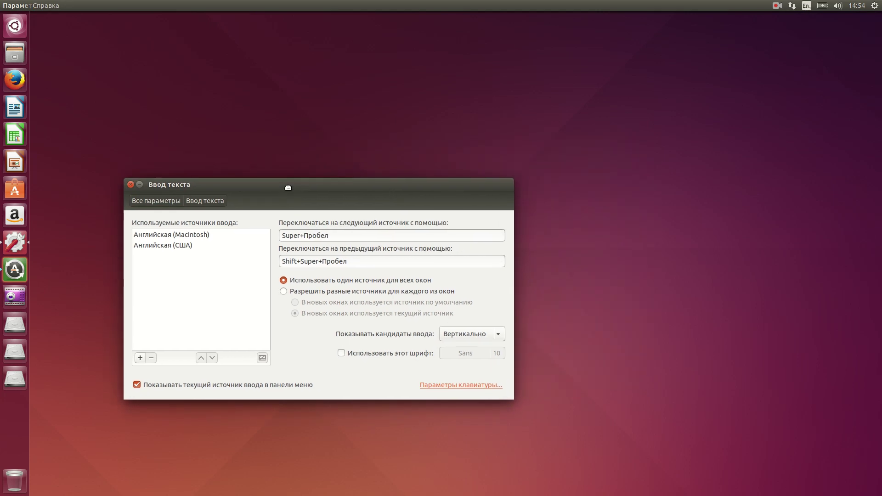
click(167, 245)
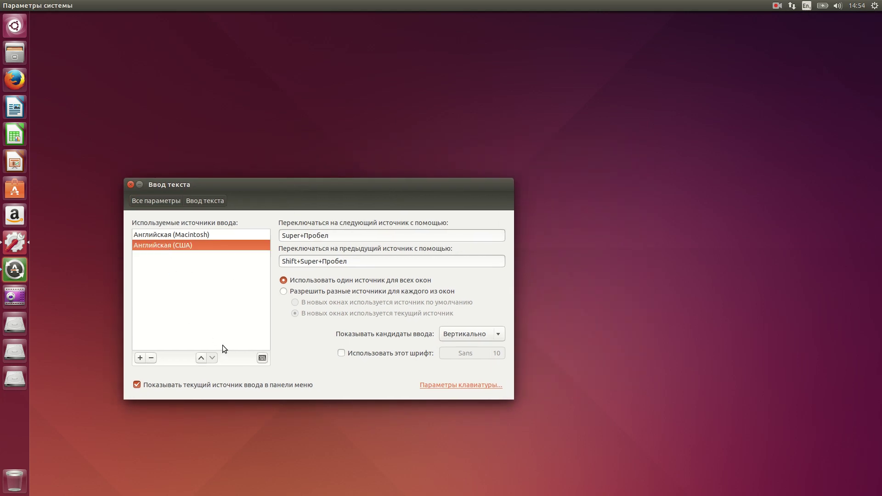
click(152, 358)
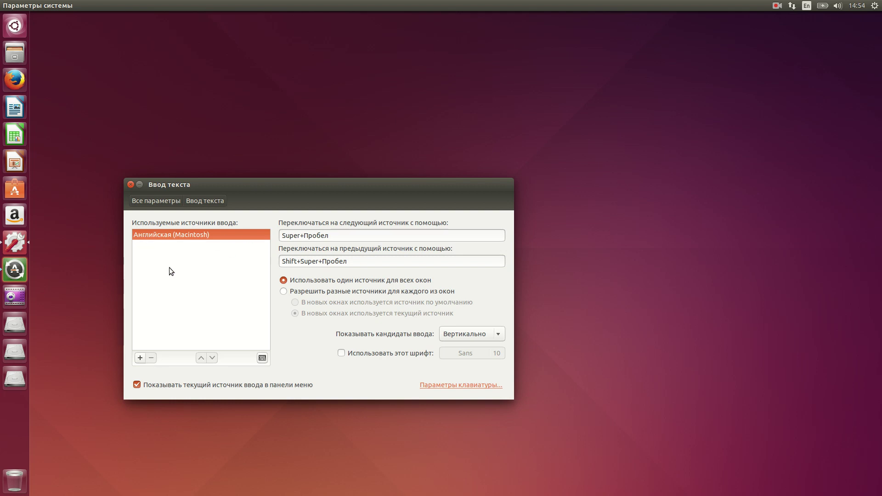
Add the plain Русская layout to the input sources in use
click(141, 359)
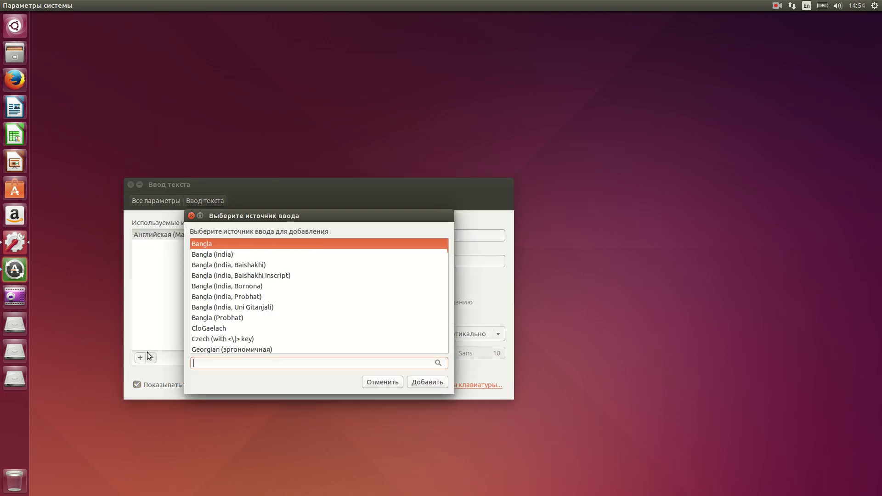
scroll(302, 289, down, 20)
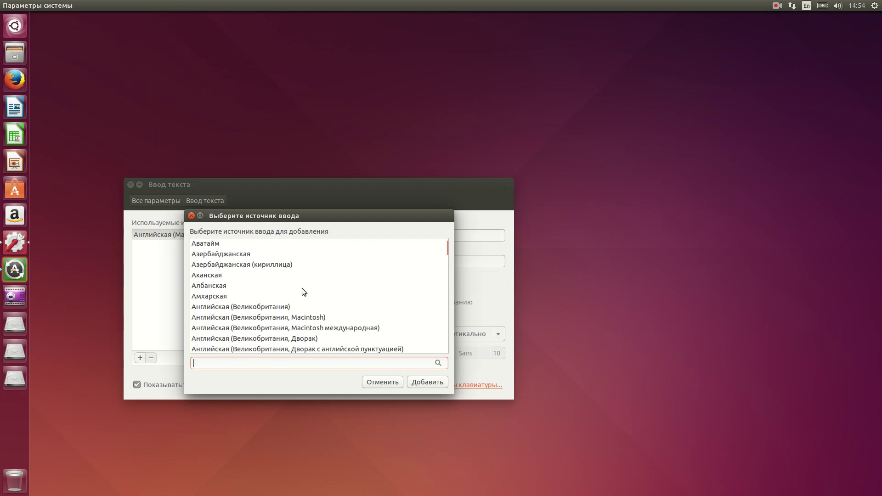
scroll(302, 288, down, 20)
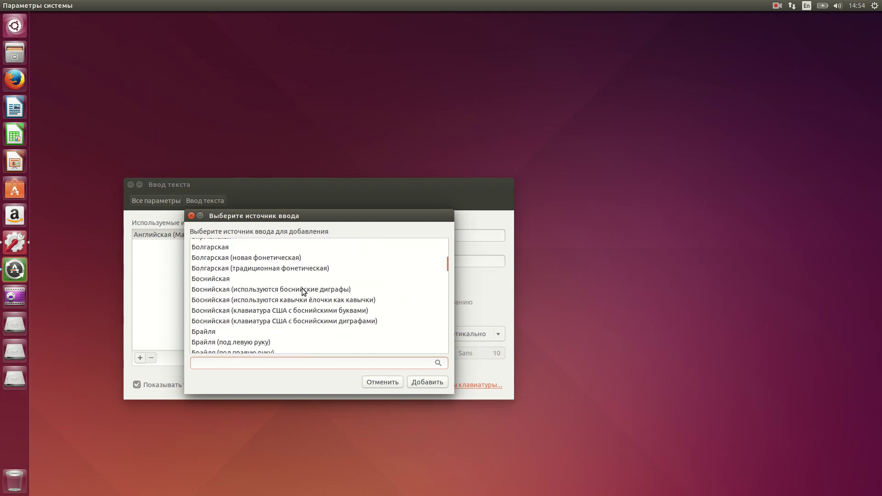
scroll(301, 288, down, 20)
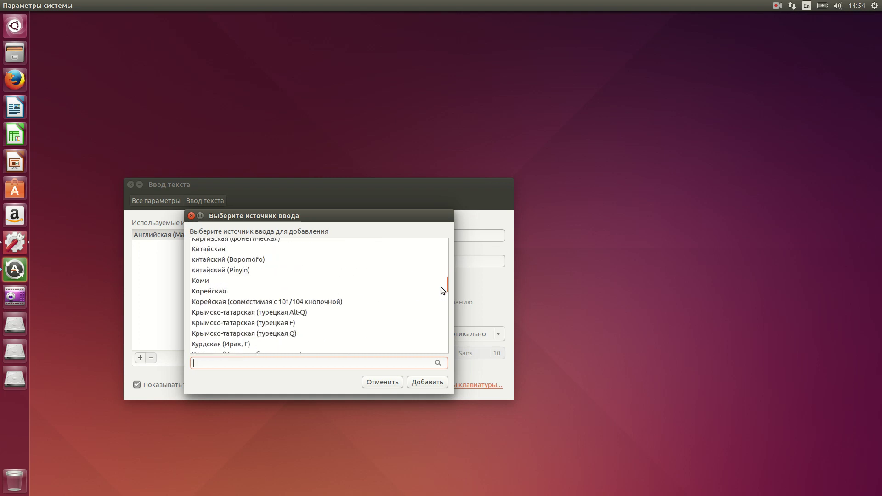
scroll(440, 287, down, 20)
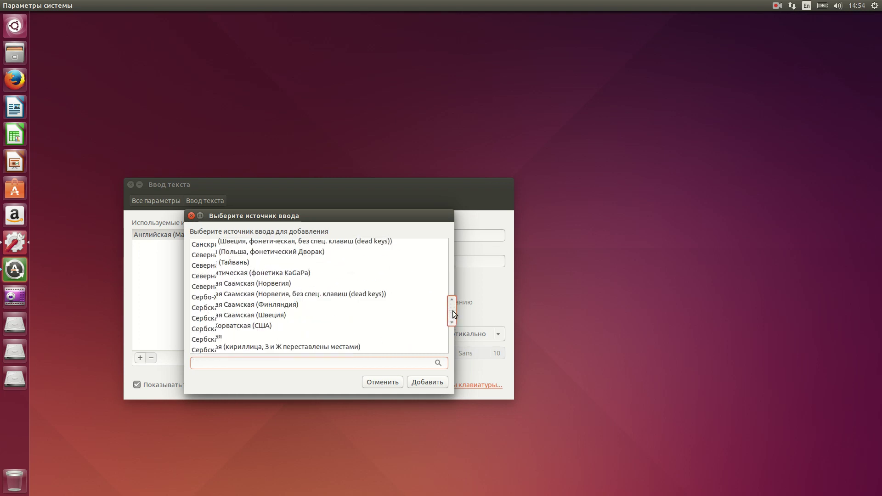
scroll(453, 310, up, 5)
scroll(259, 286, up, 5)
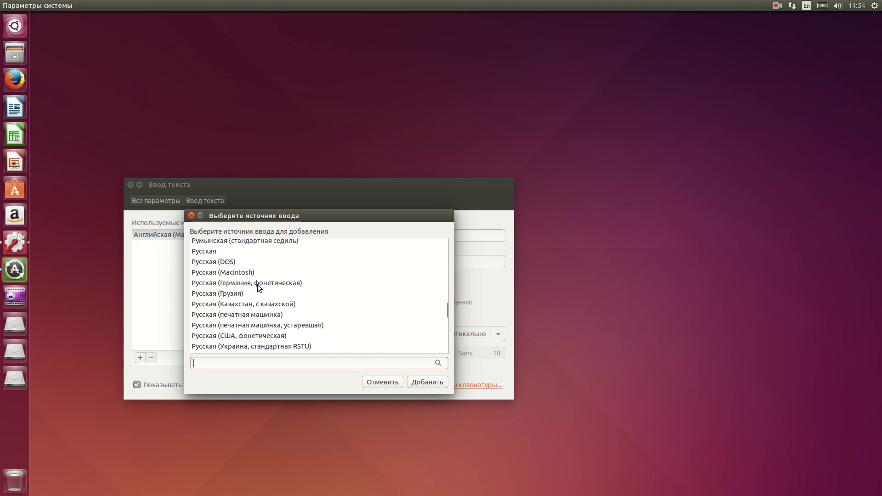
scroll(260, 287, up, 2)
click(259, 288)
click(425, 382)
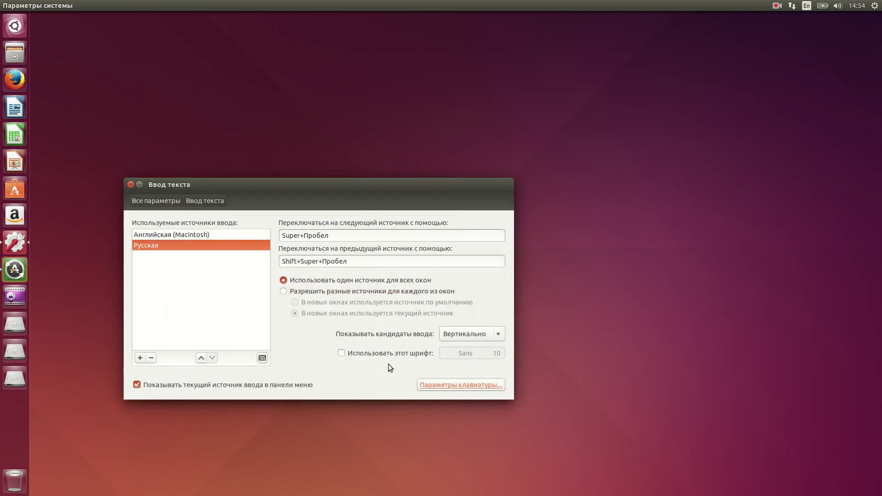
Switch to the Russian layout, search the input sources for "укр", add Украинская and close the text input settings
click(140, 358)
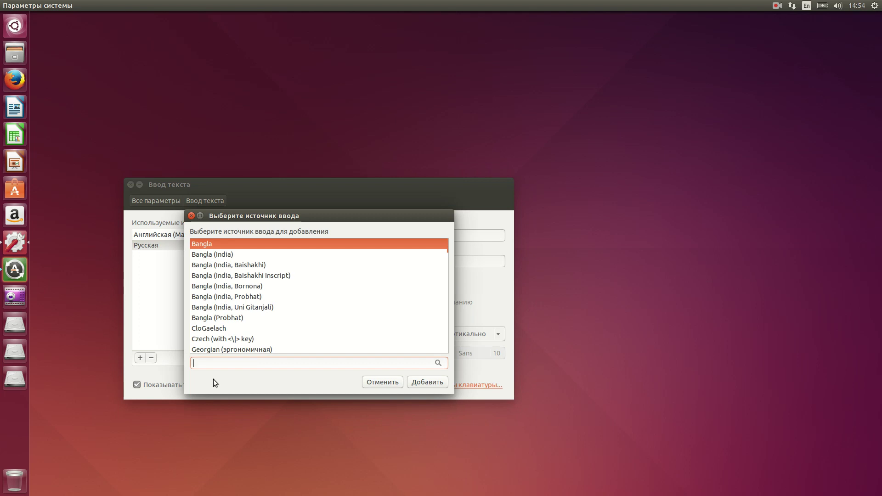
key(super+space)
text(укр)
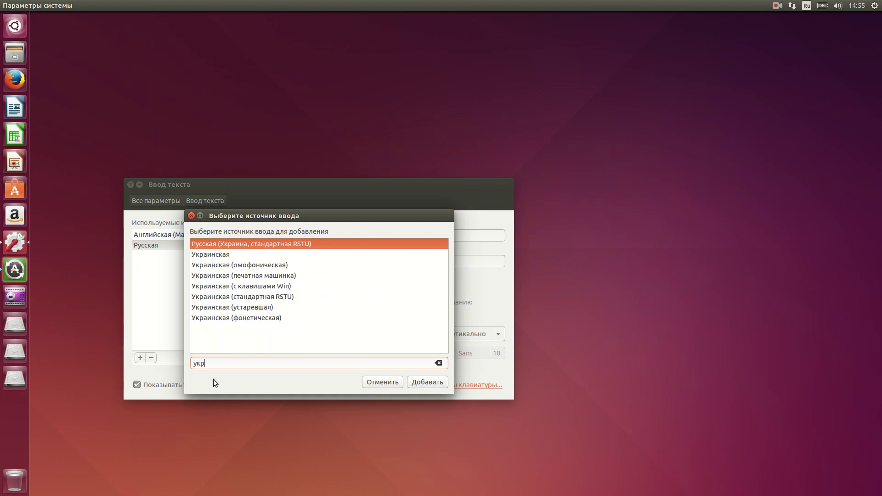
click(206, 254)
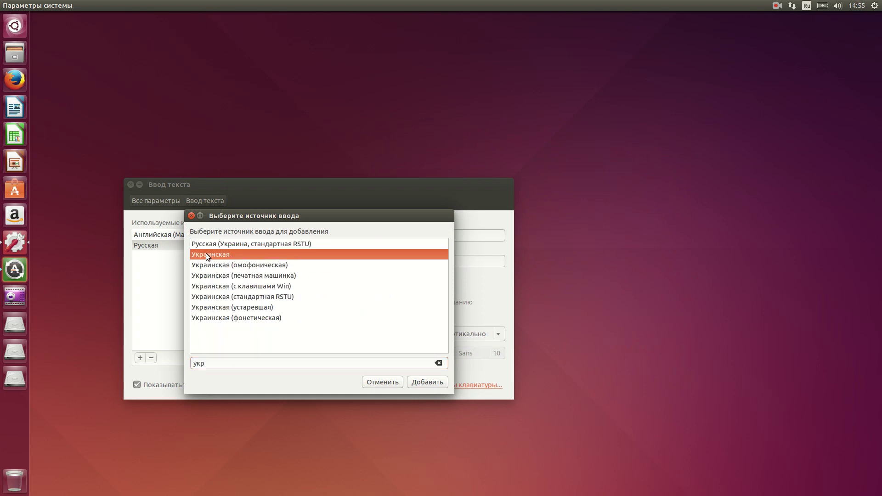
click(426, 382)
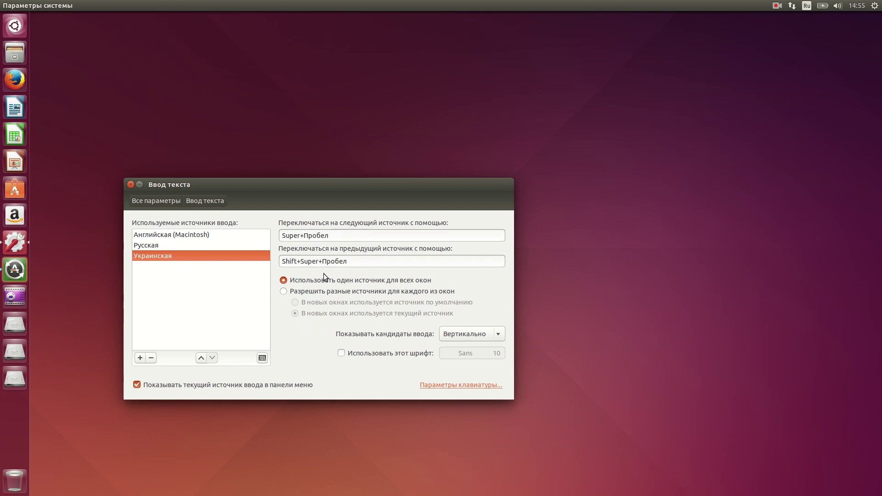
click(130, 185)
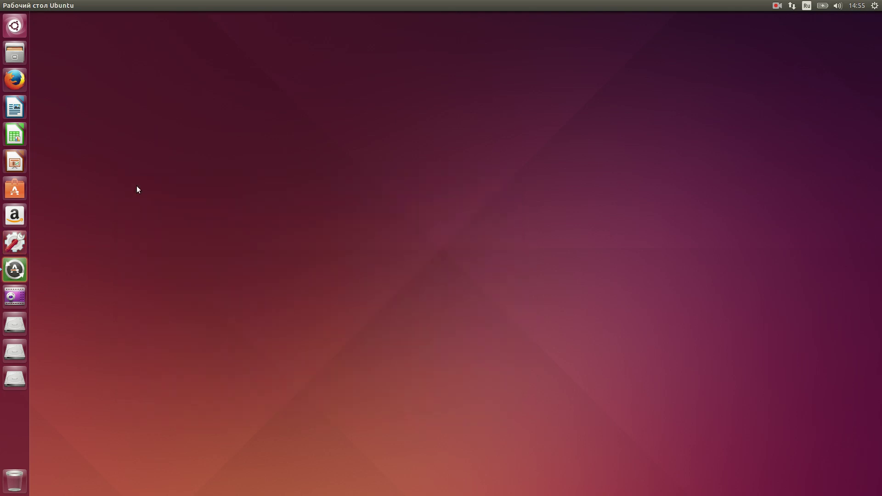
Remove the Amazon shortcut from the launcher
right_click(20, 219)
click(70, 230)
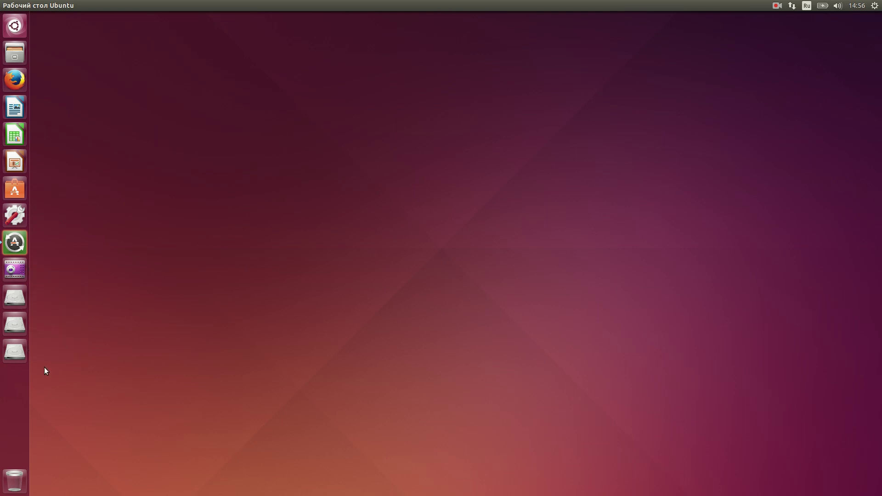
Open the Мои данные drive in the file manager to view its contents, unmount it and close the window
click(15, 50)
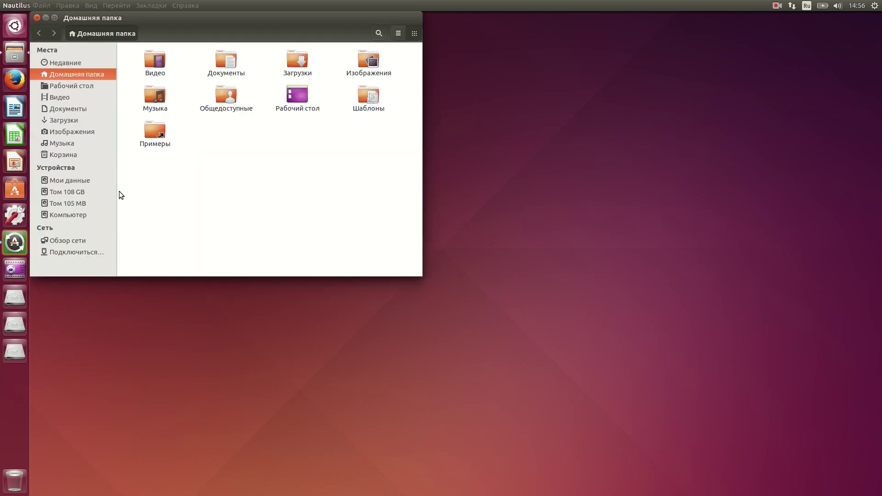
click(65, 184)
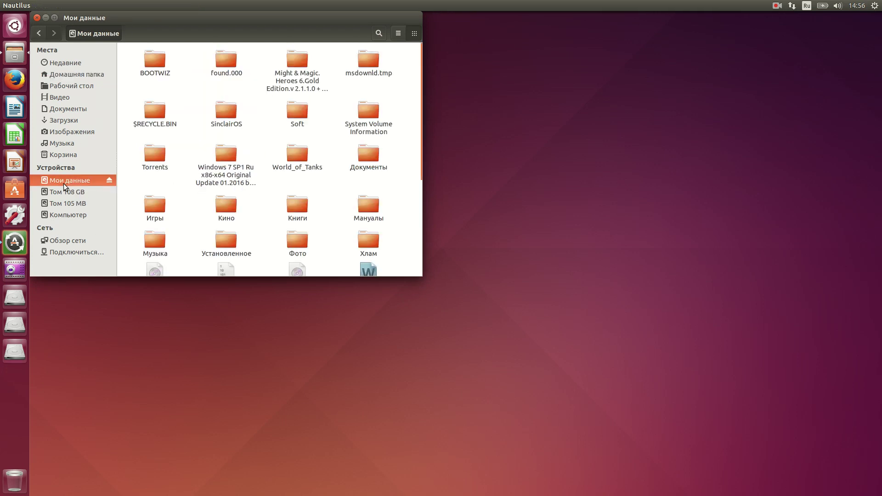
click(110, 180)
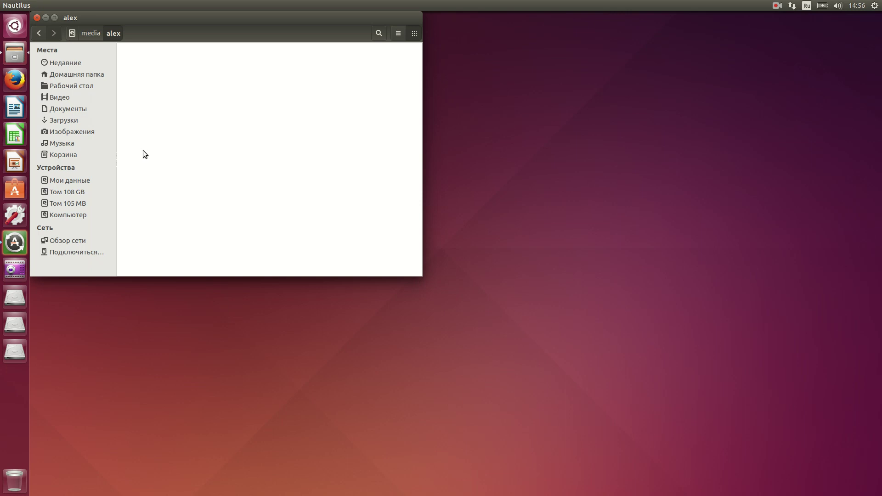
drag(182, 21, 388, 99)
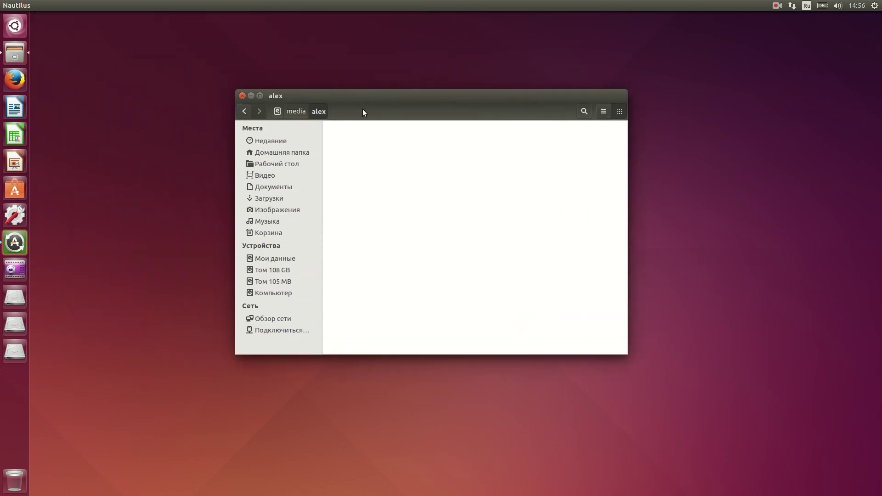
click(242, 96)
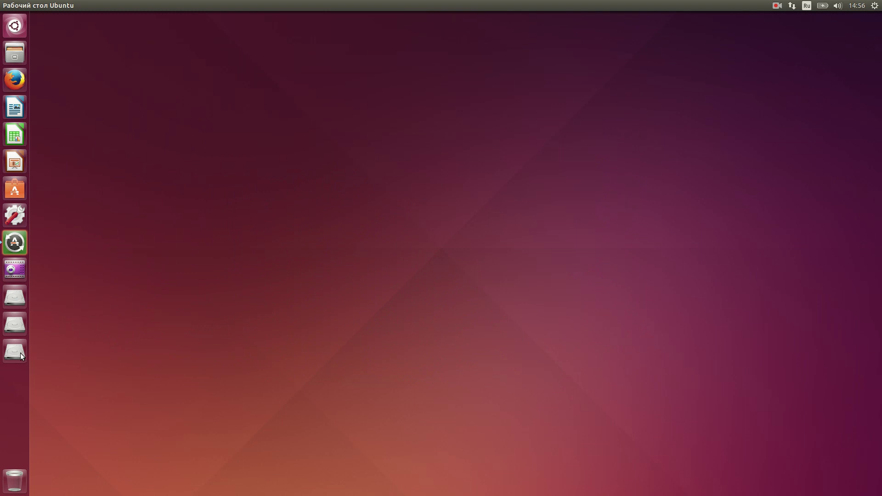
Remove the three disk drive shortcuts, starting with Мои данные, from the launcher
right_click(15, 353)
click(198, 303)
right_click(14, 360)
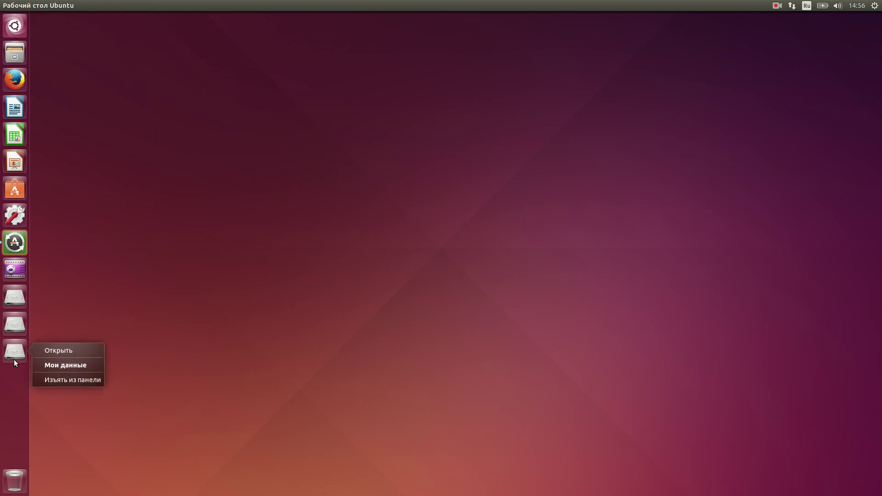
click(49, 381)
right_click(16, 331)
click(71, 353)
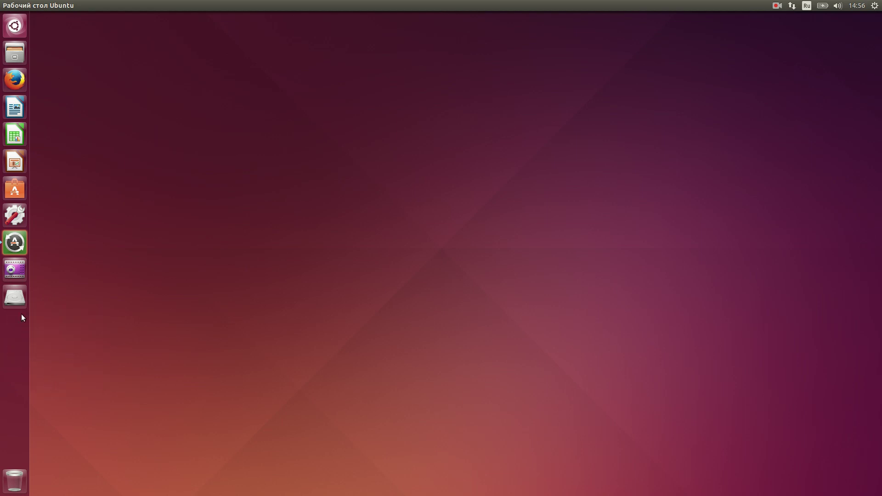
right_click(16, 301)
click(62, 329)
Examine the calendar, sound and battery indicator menus one after another
click(856, 7)
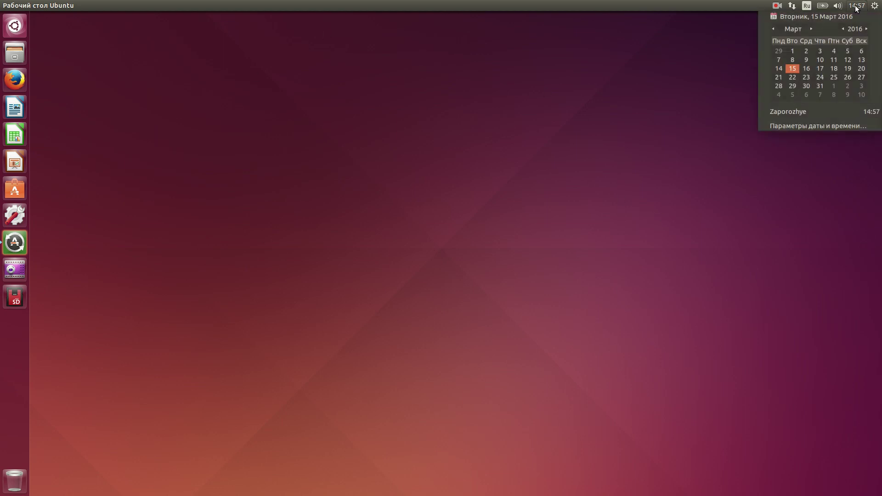
click(856, 6)
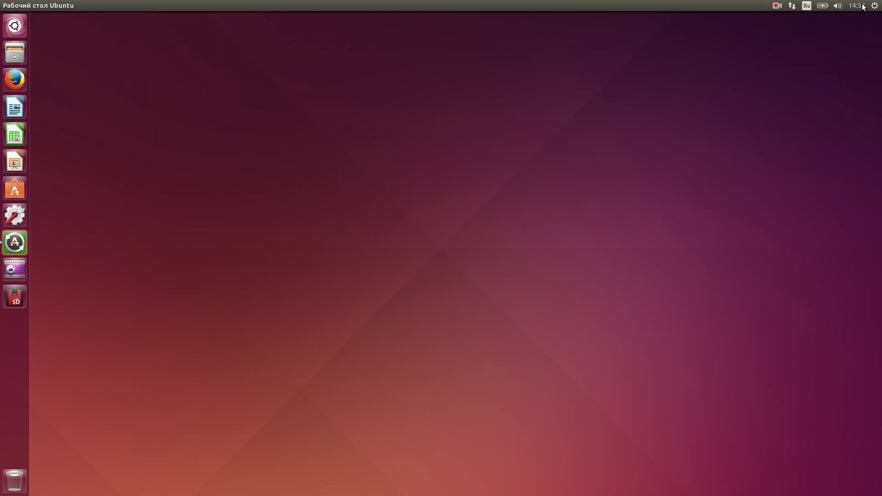
click(857, 6)
click(839, 7)
click(839, 6)
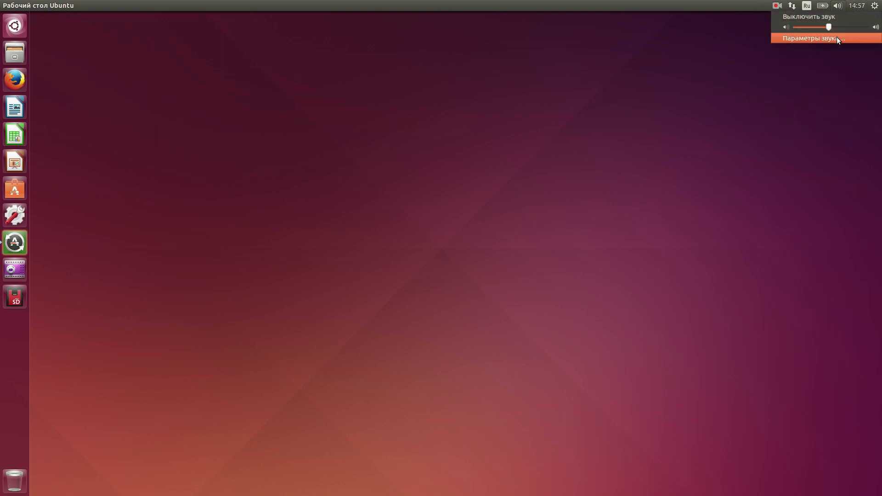
click(755, 112)
click(822, 6)
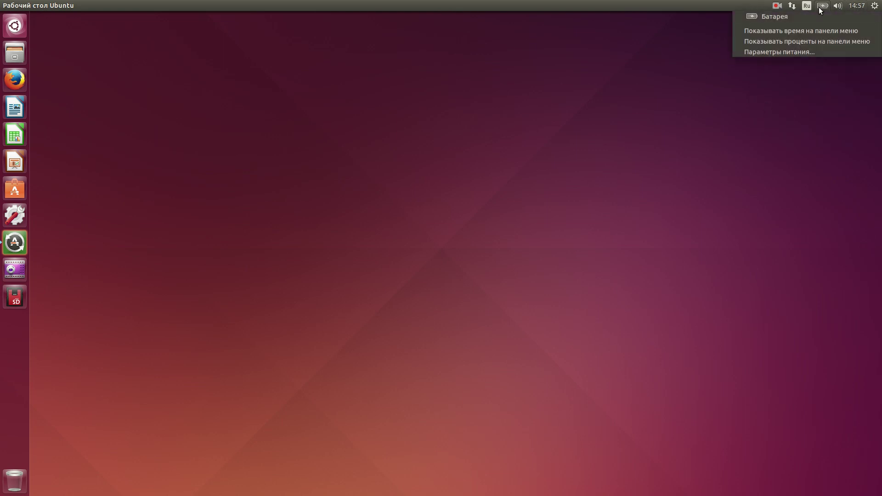
Examine the network indicator's wired, Wi-Fi and VPN connection options
click(707, 43)
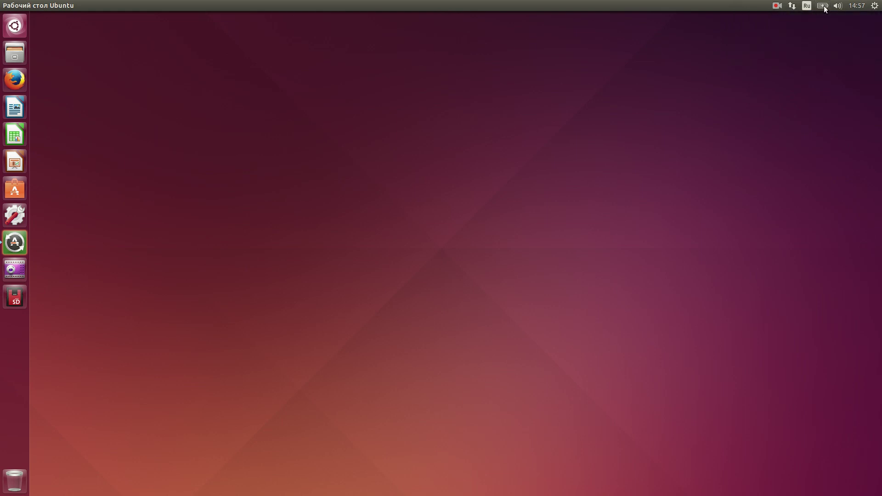
click(808, 8)
mouse_move(796, 7)
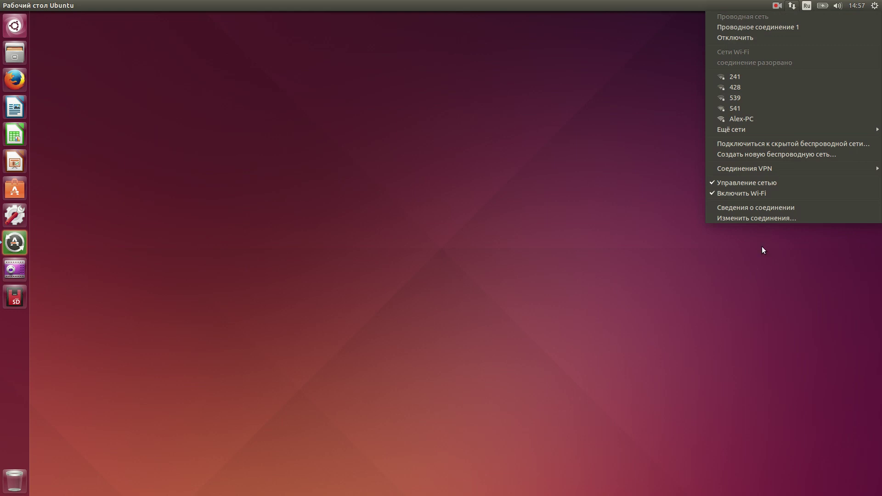
click(533, 187)
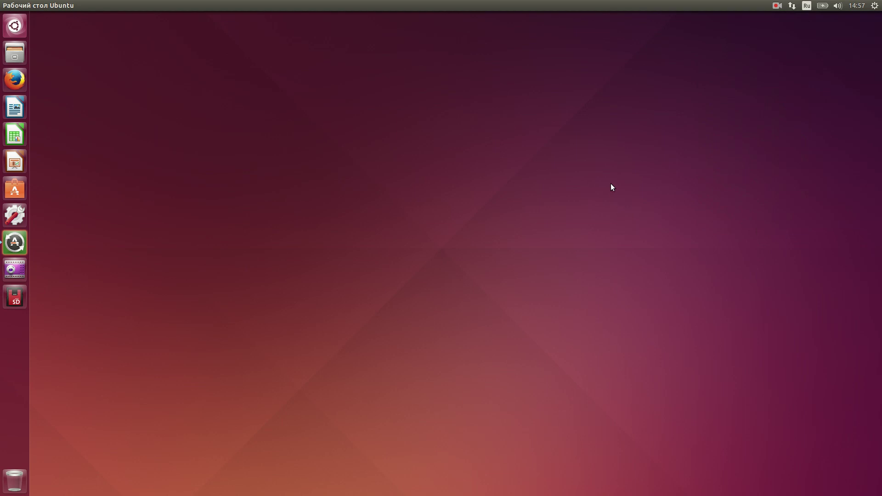
Open the Dash, go to the applications section and look through the expanded list of installed programs
click(11, 29)
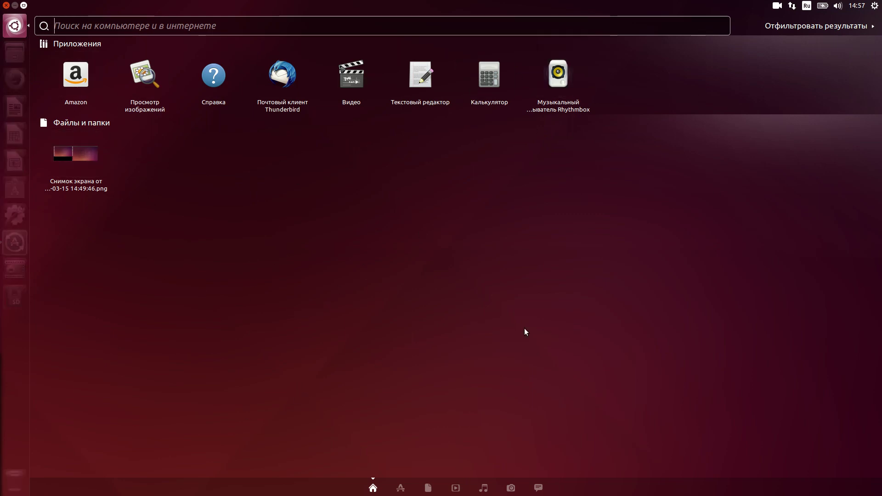
click(400, 488)
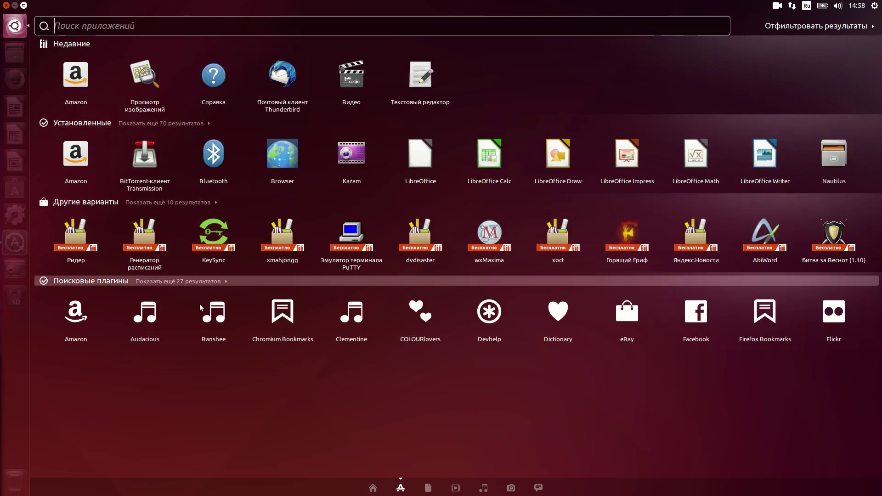
click(145, 123)
scroll(354, 230, down, 5)
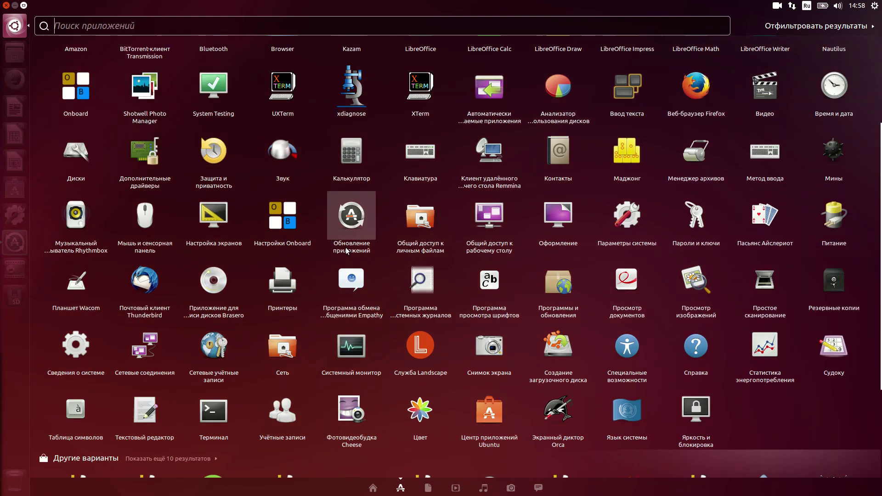
scroll(345, 250, up, 5)
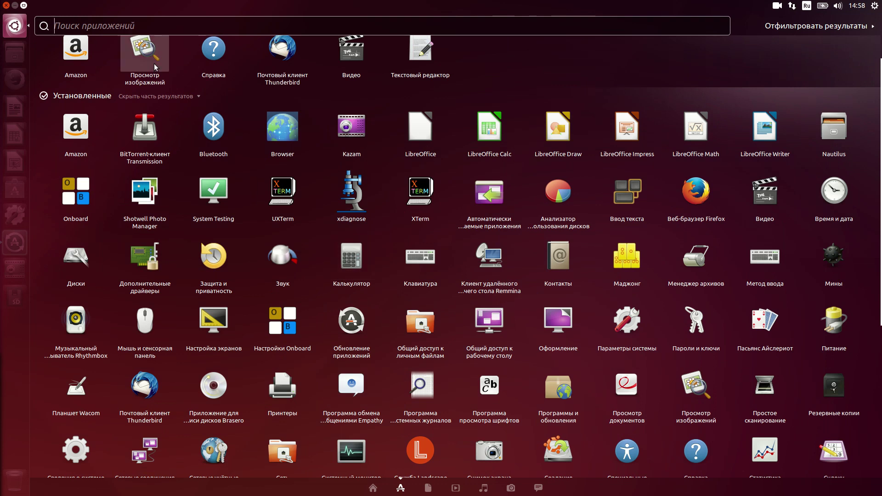
Look through the Dash's files, video, music, photos and social sections, expand the social result filters and close the Dash
click(428, 488)
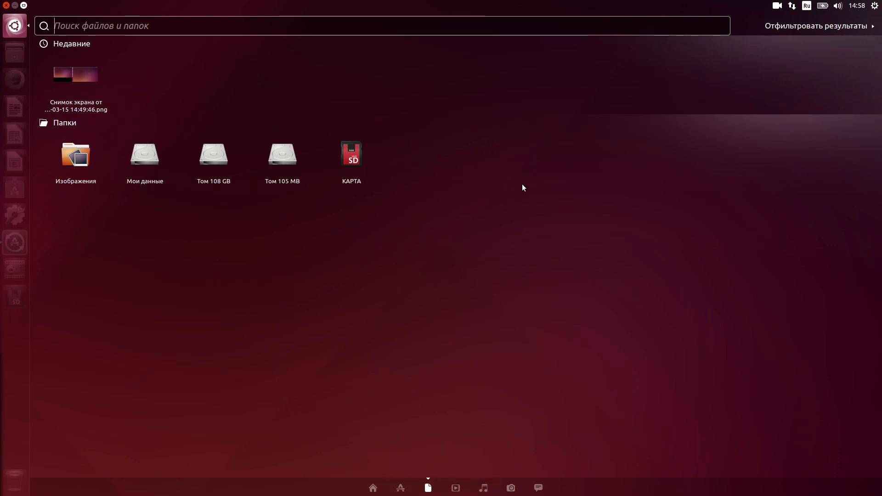
click(458, 487)
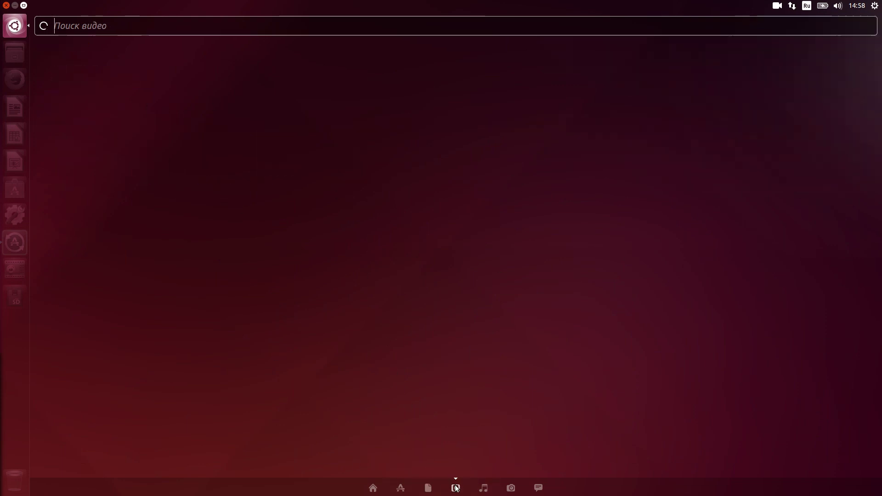
click(484, 488)
click(510, 488)
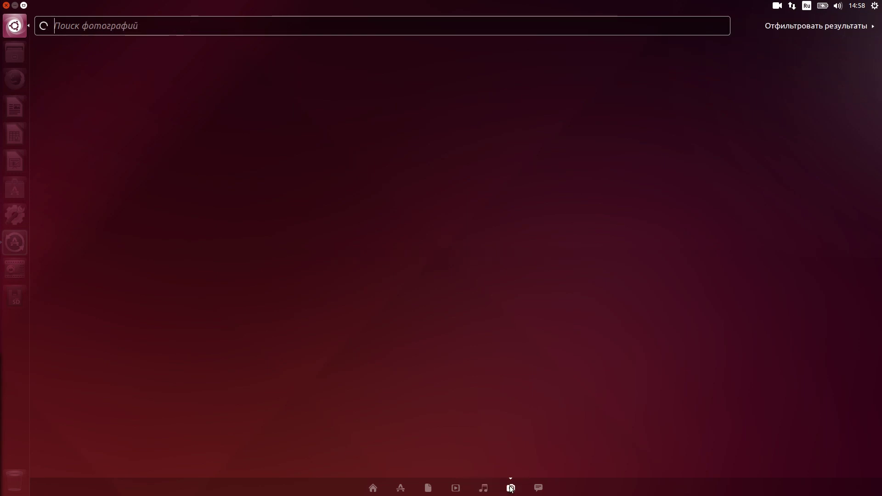
click(538, 488)
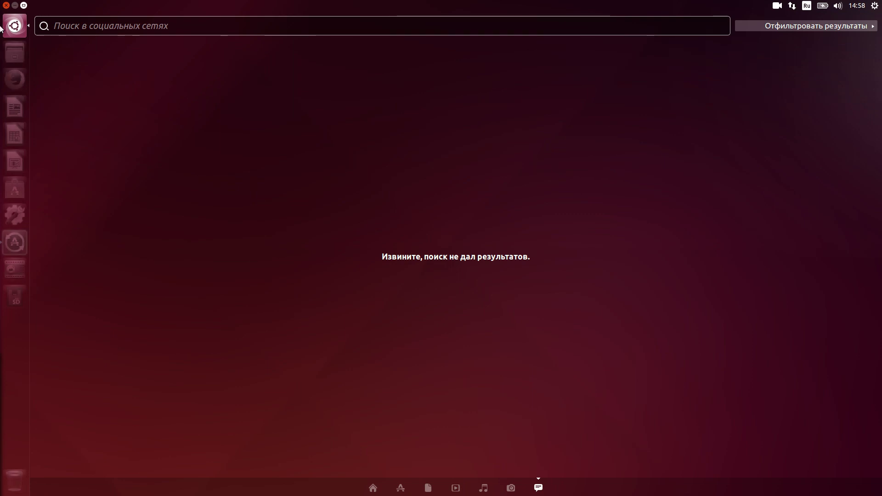
click(864, 27)
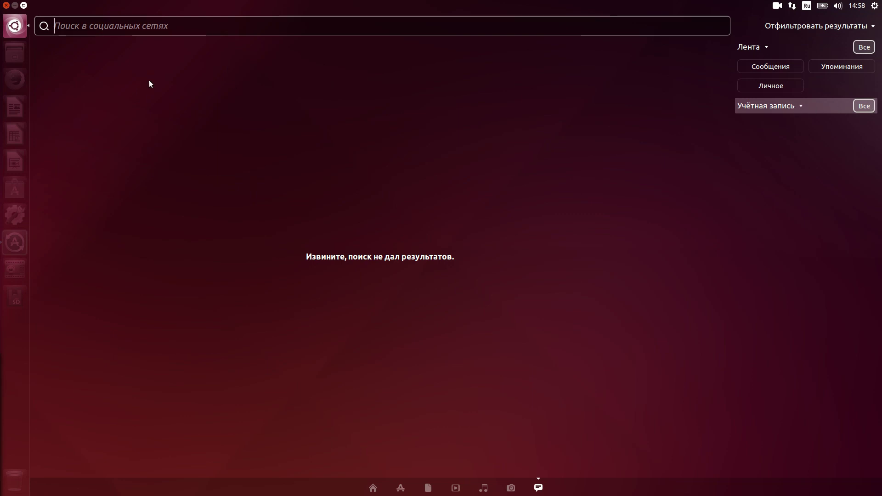
click(15, 29)
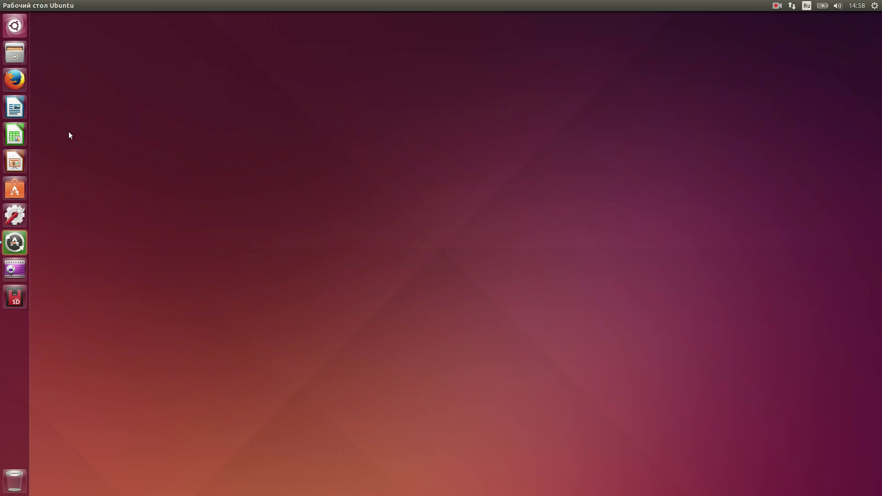
Add Просмотр изображений from the Dash to the launcher and remove it from the launcher again
click(15, 26)
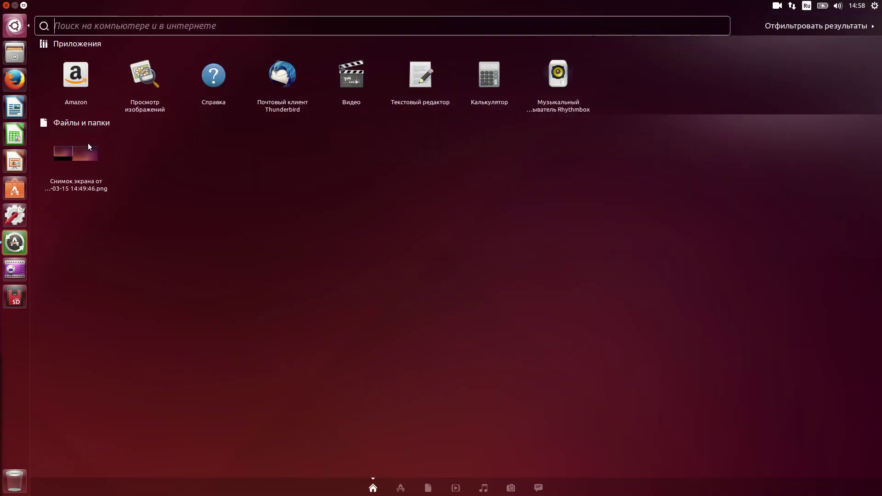
drag(126, 87, 15, 297)
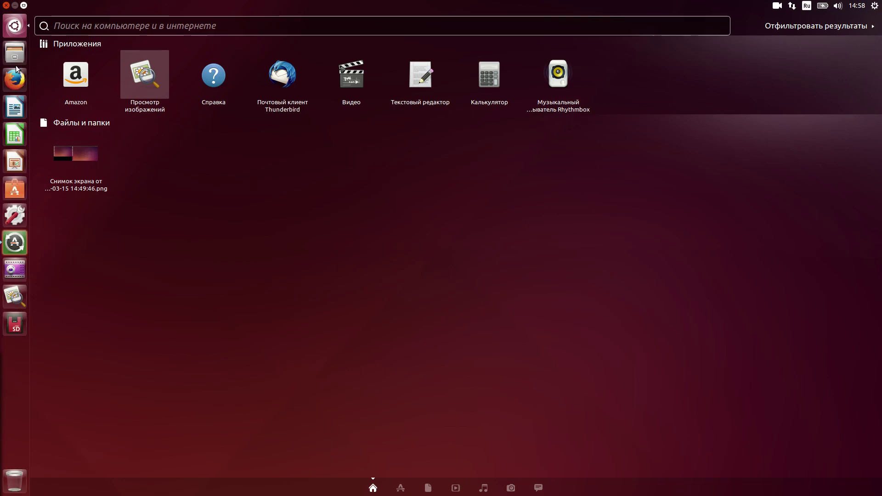
click(10, 24)
right_click(11, 300)
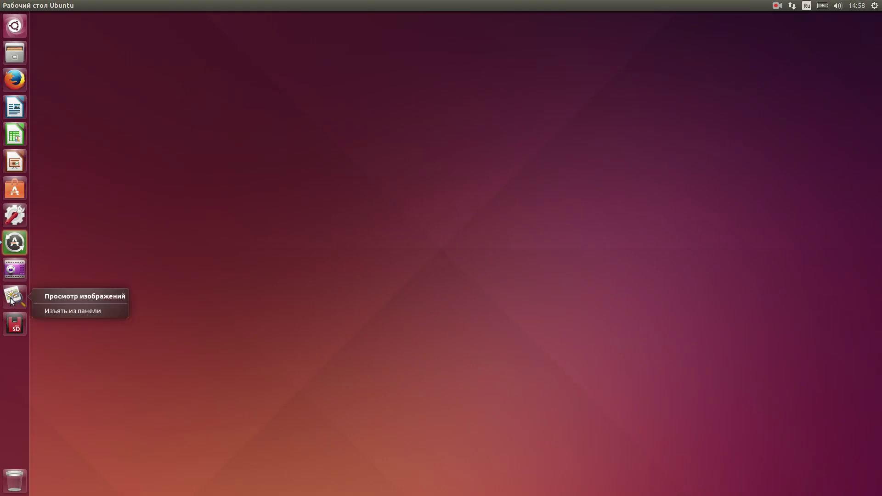
click(67, 311)
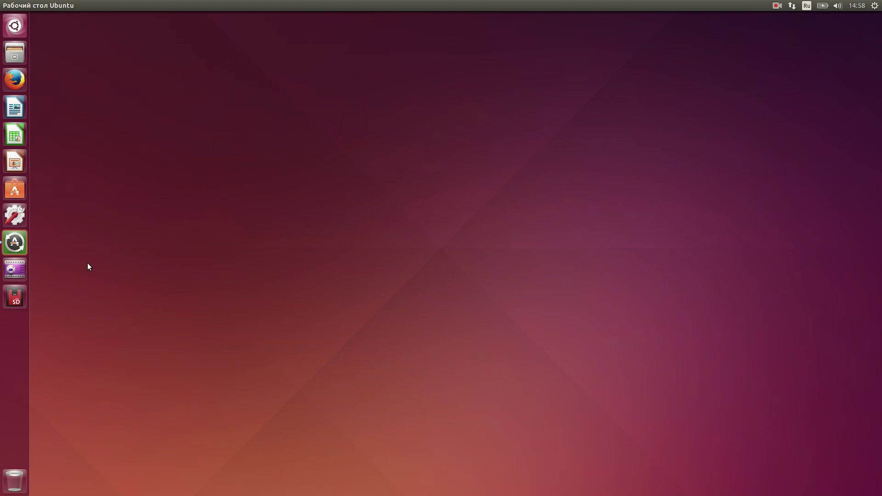
Reopen the Dash's applications section, review the installed programs and available extras, and return to the desktop
click(15, 23)
click(401, 488)
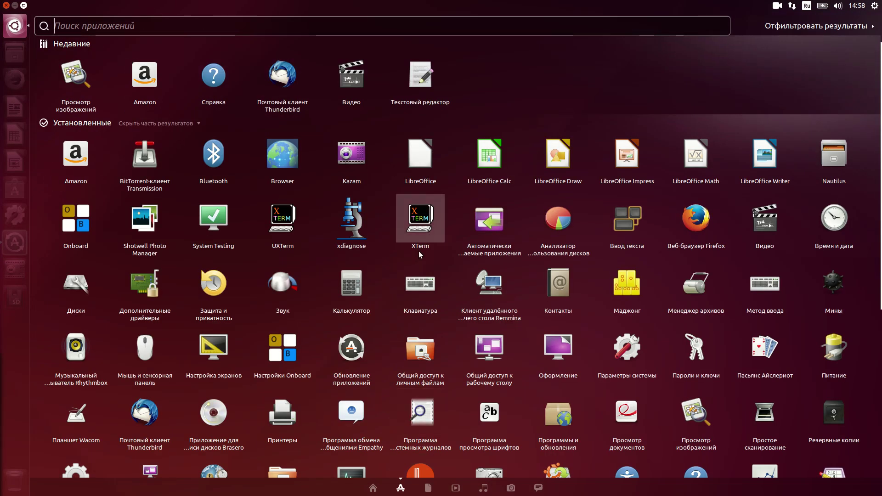
scroll(419, 253, down, 5)
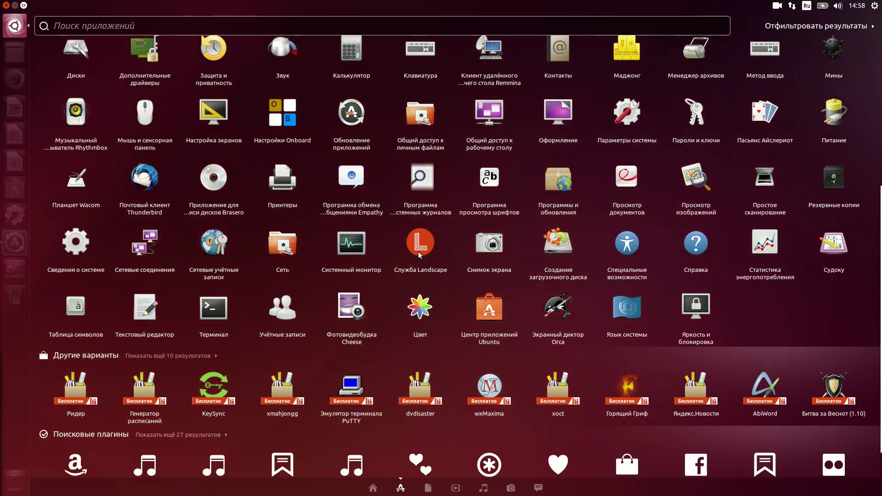
scroll(418, 255, down, 1)
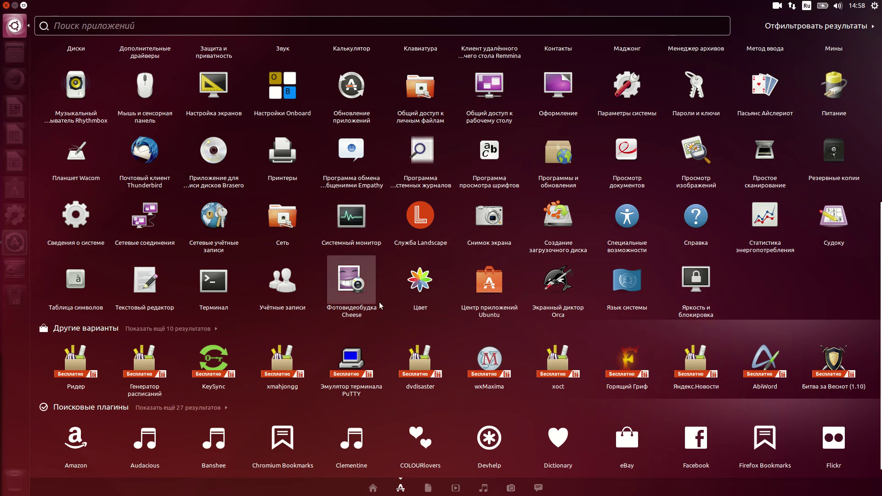
scroll(768, 293, up, 1)
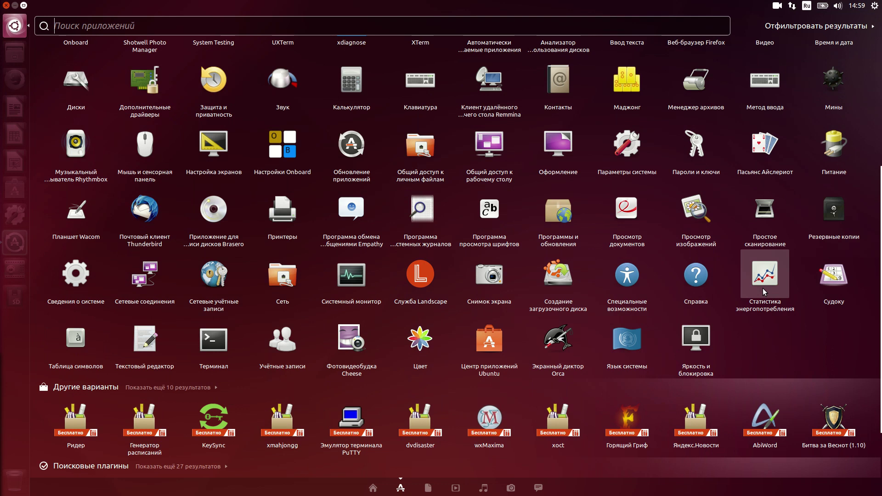
scroll(537, 253, up, 4)
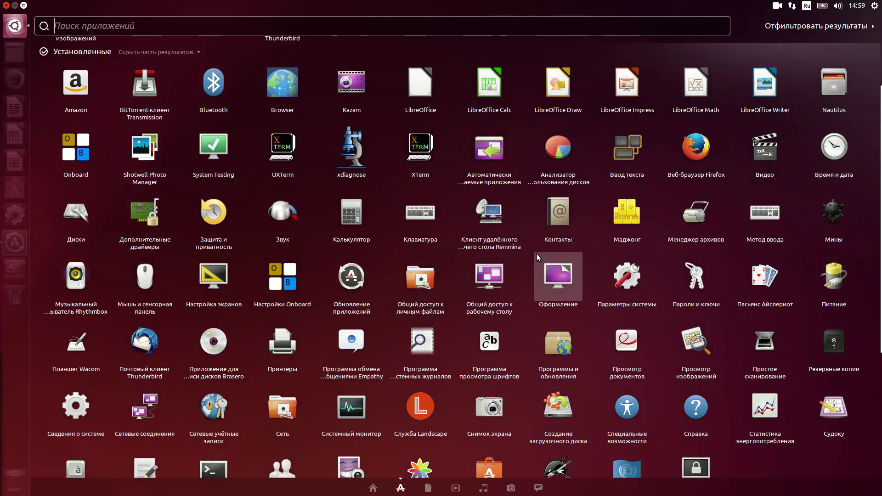
key(Escape)
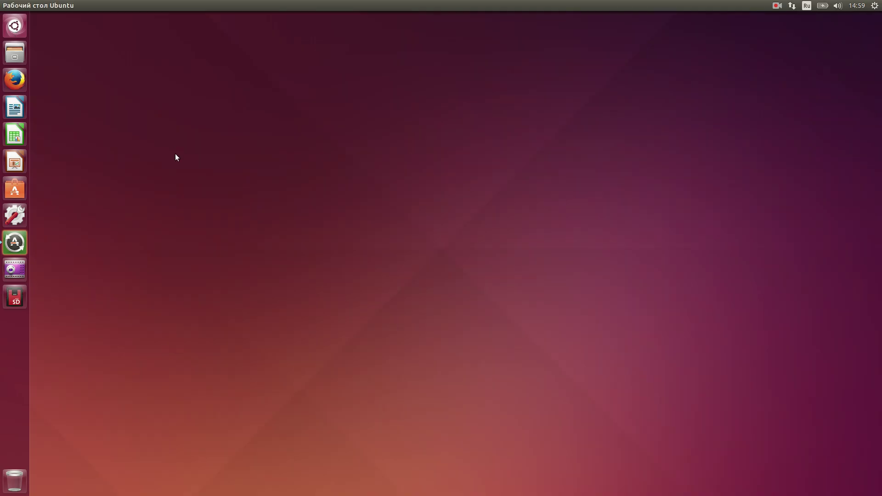
Open Центр приложений Ubuntu, switch the keyboard layout to English and search the catalogue for vlc
click(12, 191)
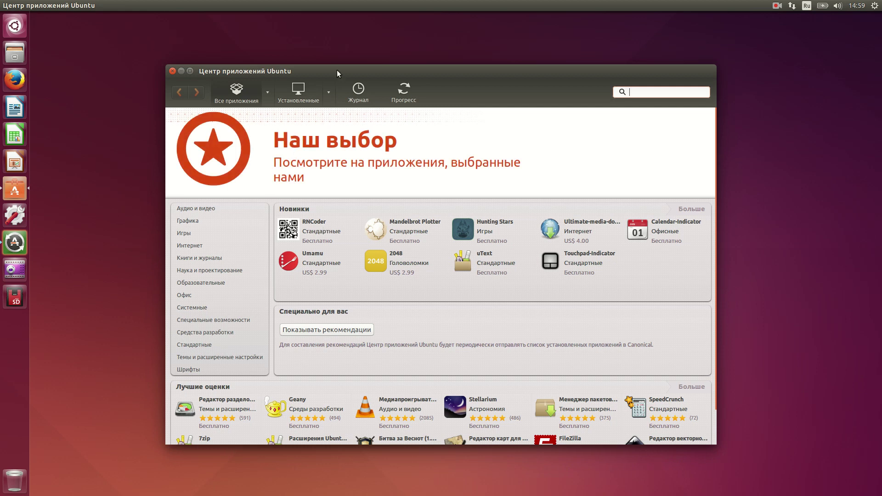
drag(336, 69, 308, 69)
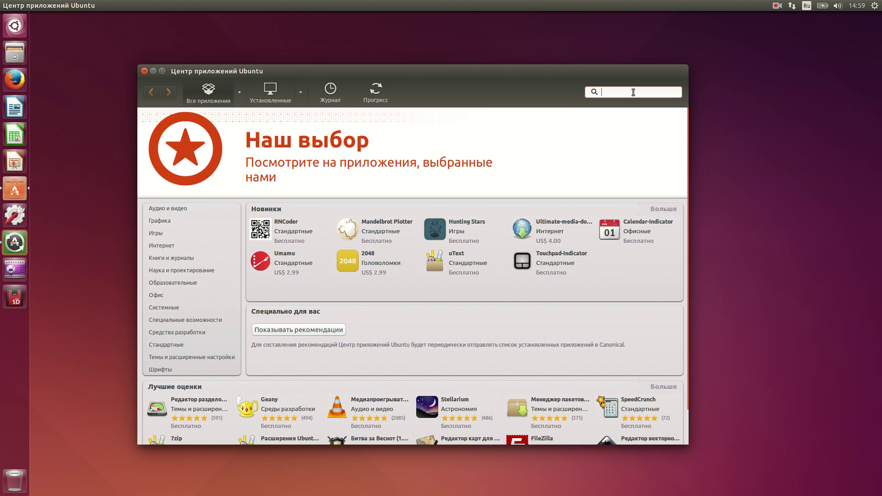
text(ap)
key(BackSpace)
key(BackSpace)
key(super+space)
text(vlc)
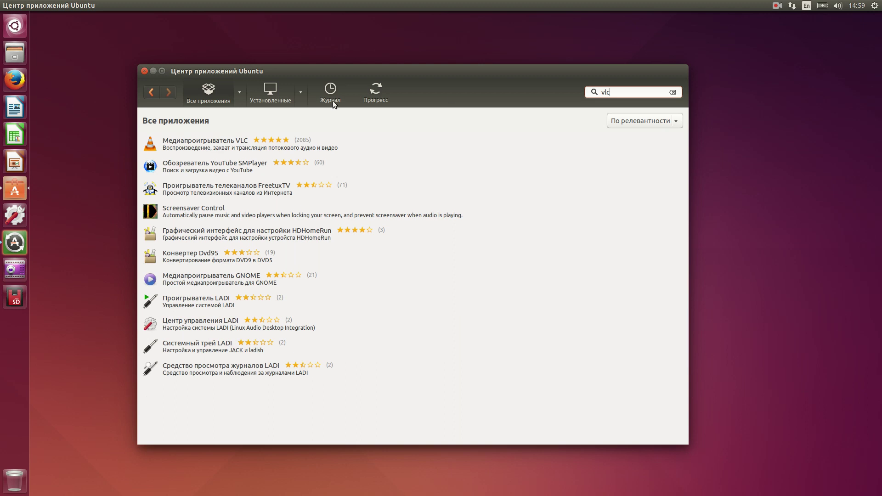
Install Медиапроигрыватель VLC from its details page, entering the account password to authenticate
click(184, 146)
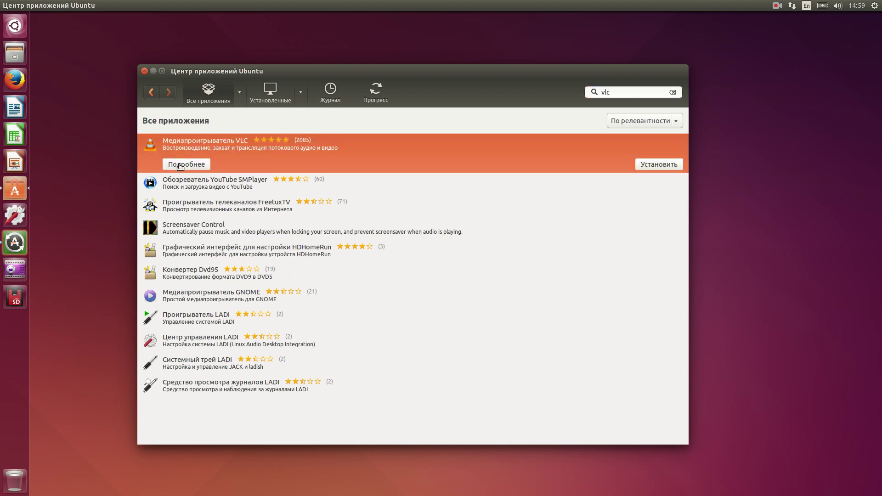
double_click(337, 161)
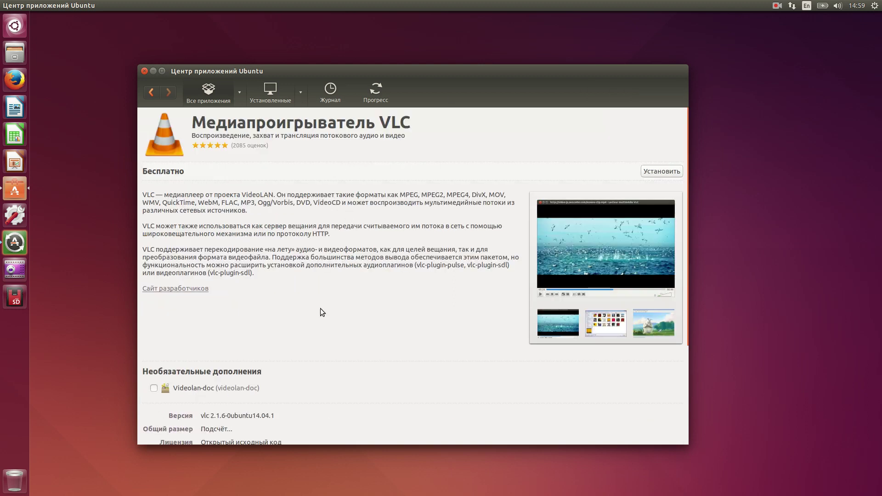
scroll(346, 277, down, 2)
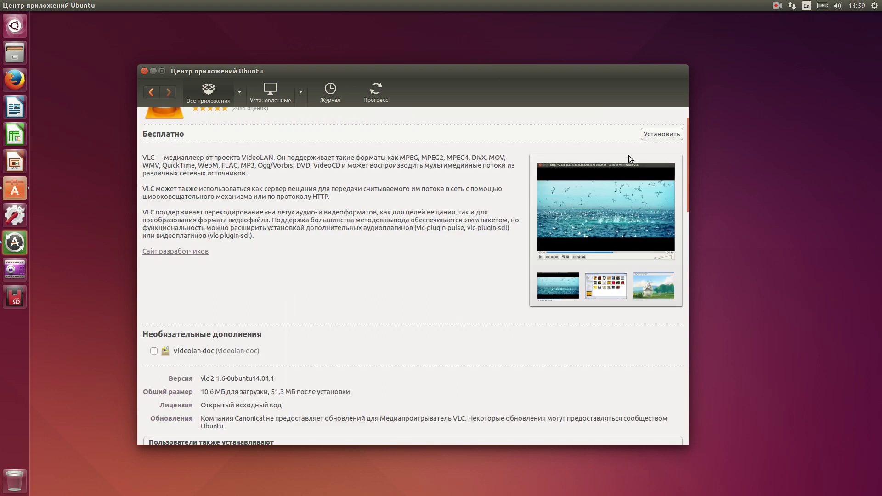
click(662, 134)
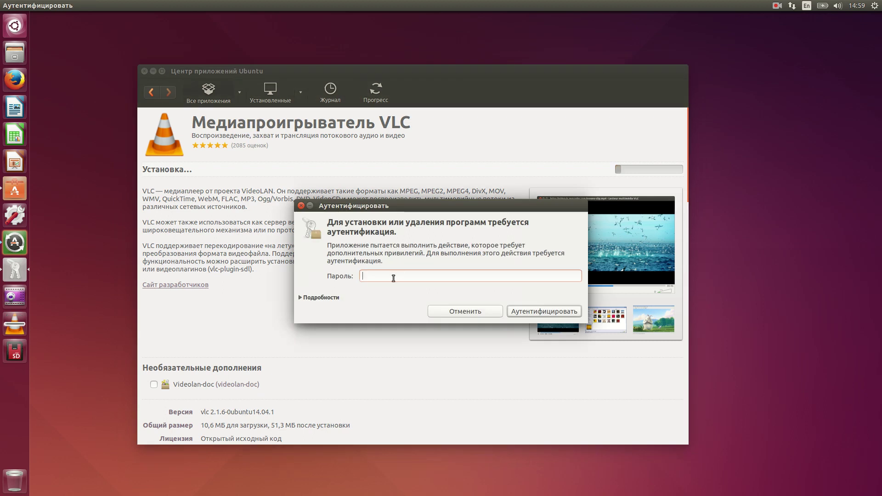
text(•••••••)
key(Return)
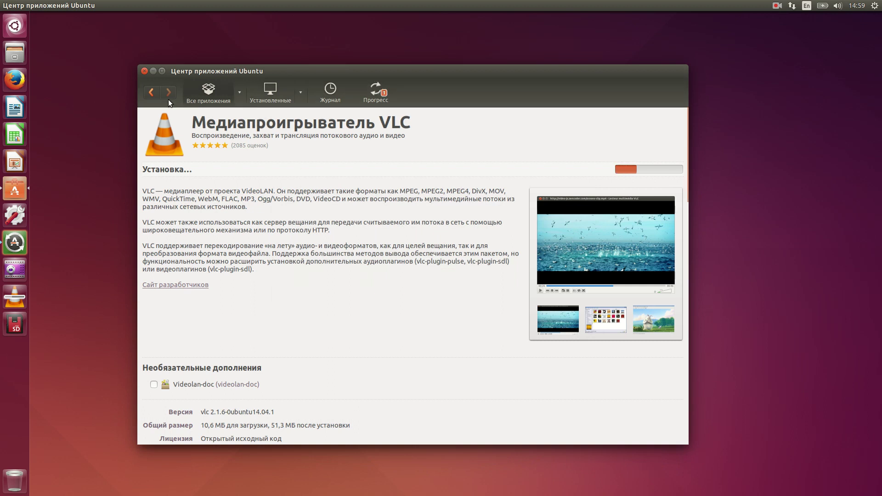
Return to the software catalogue's main page and search all applications for chro
click(151, 93)
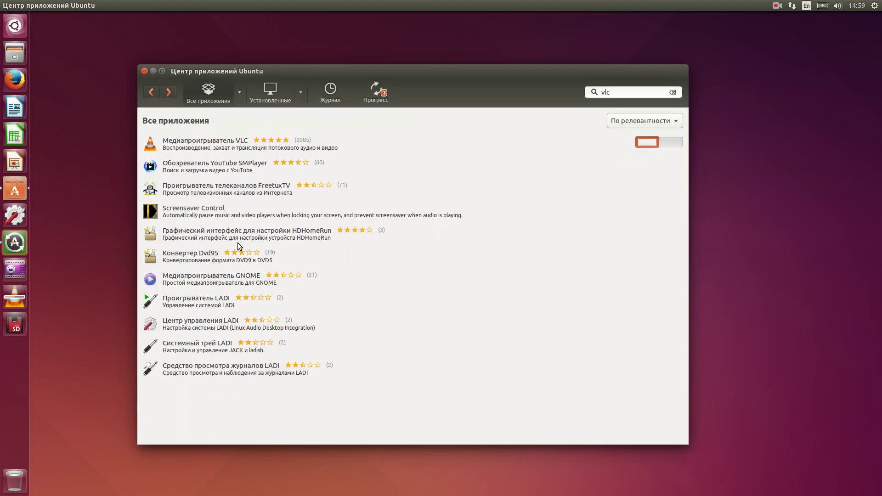
click(151, 94)
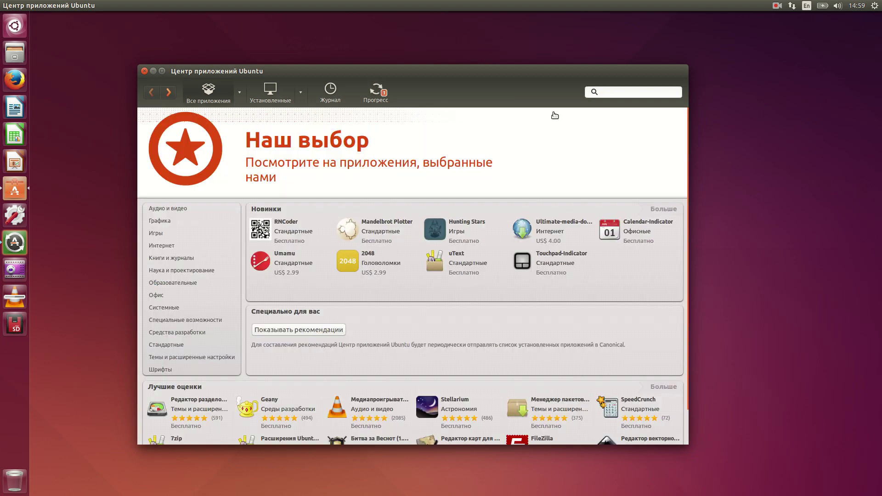
click(633, 93)
text(c)
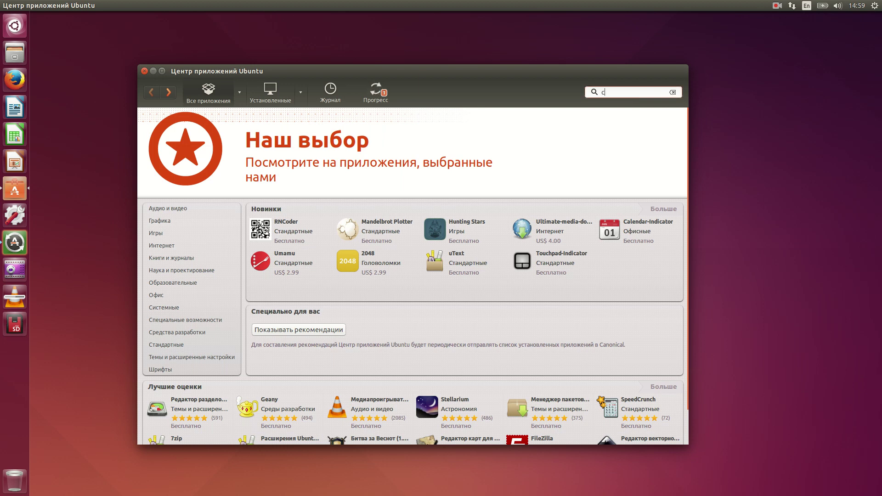
text(hro)
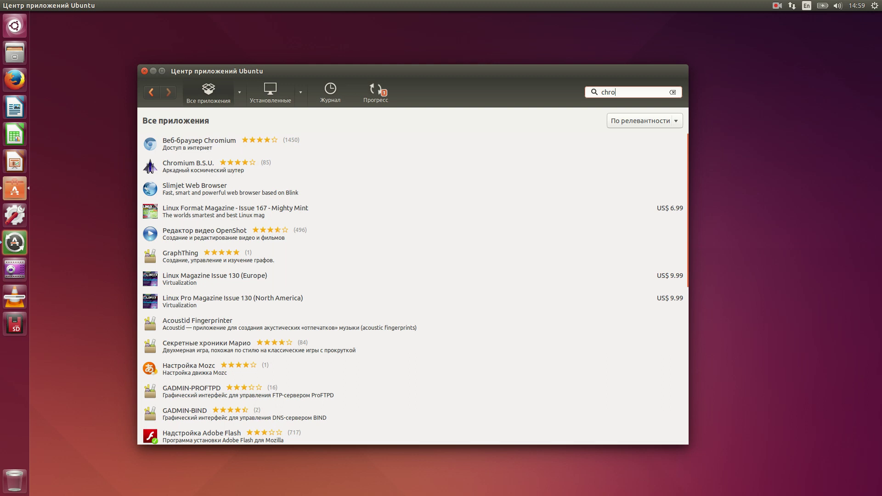
Install Веб-браузер Chromium from the search results, check the installation progress and minimize the software centre
click(349, 143)
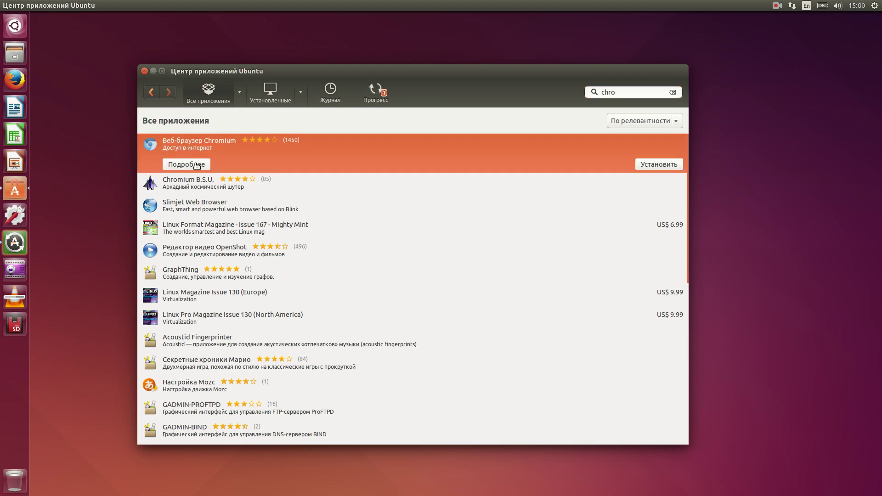
click(642, 166)
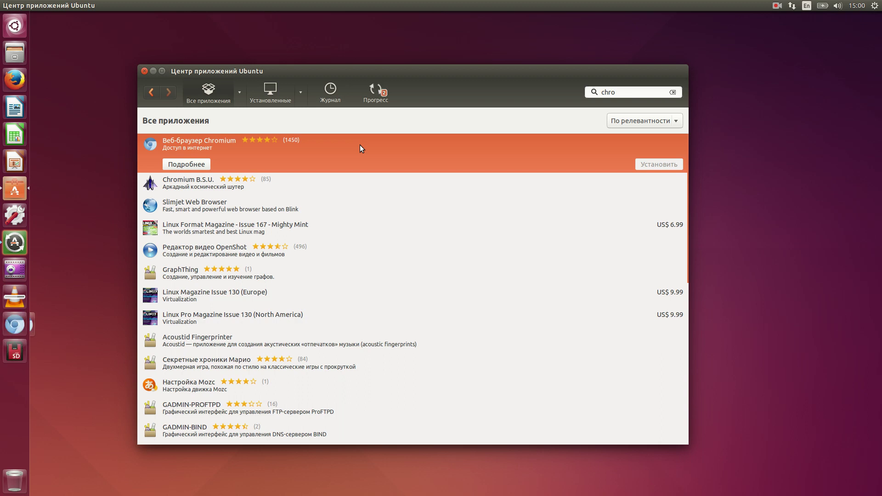
click(370, 90)
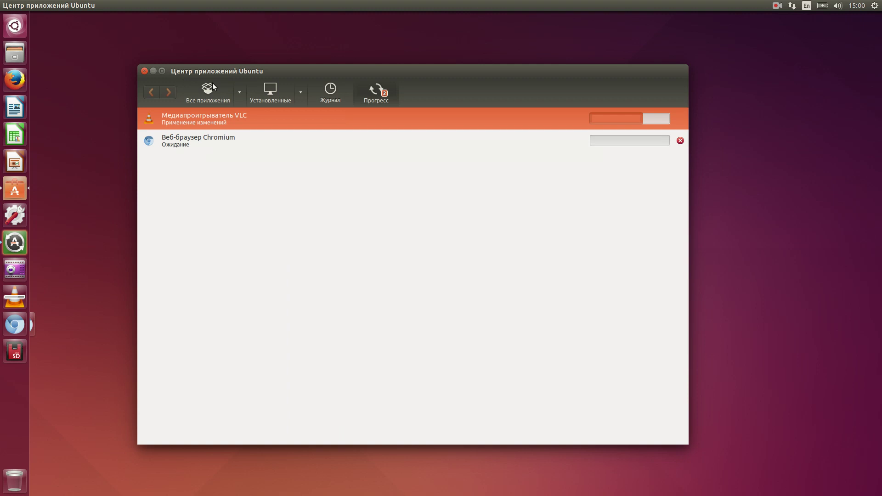
click(153, 71)
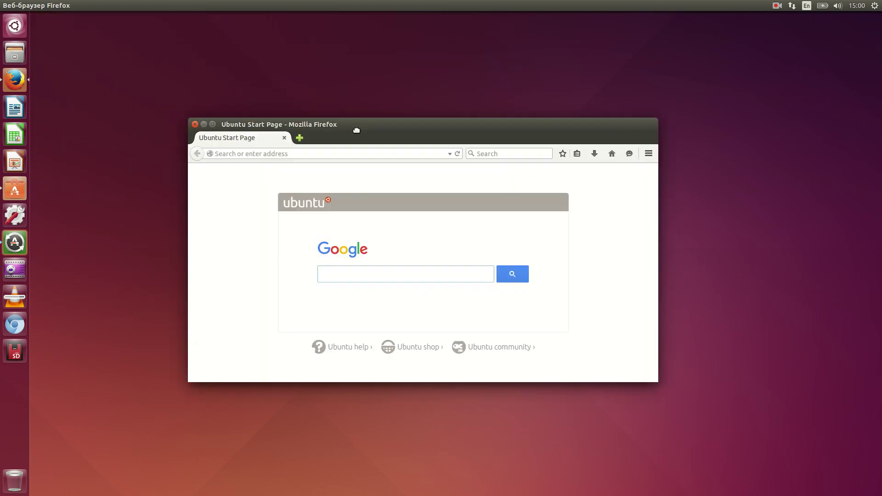
Hide the Firefox window, then look over Chromium's welcome page and a new tab before closing the browser
drag(357, 130, 368, 135)
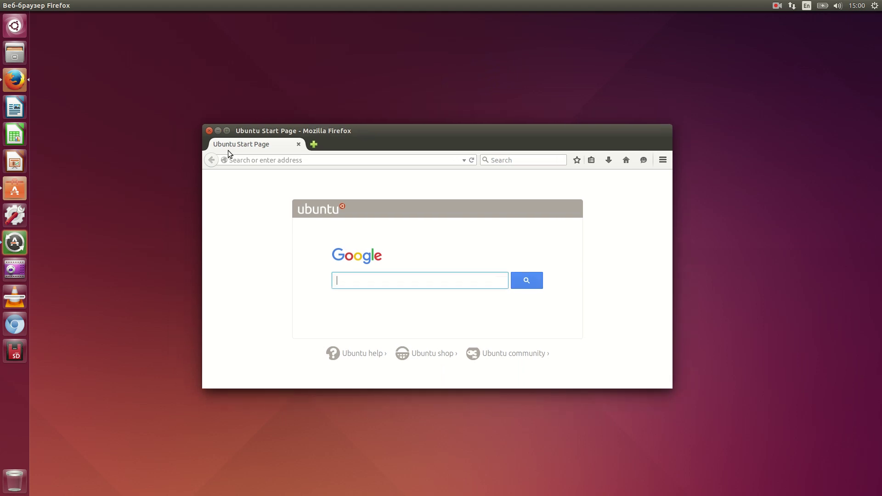
key(ctrl+super+d)
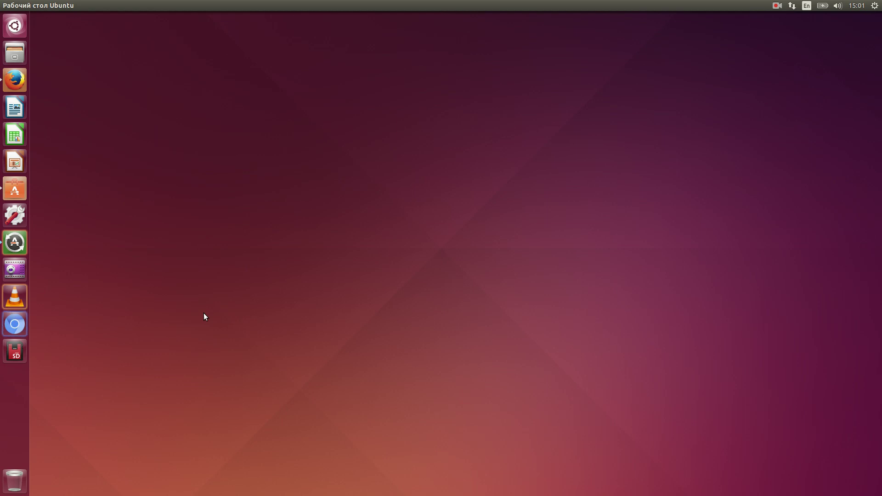
click(15, 324)
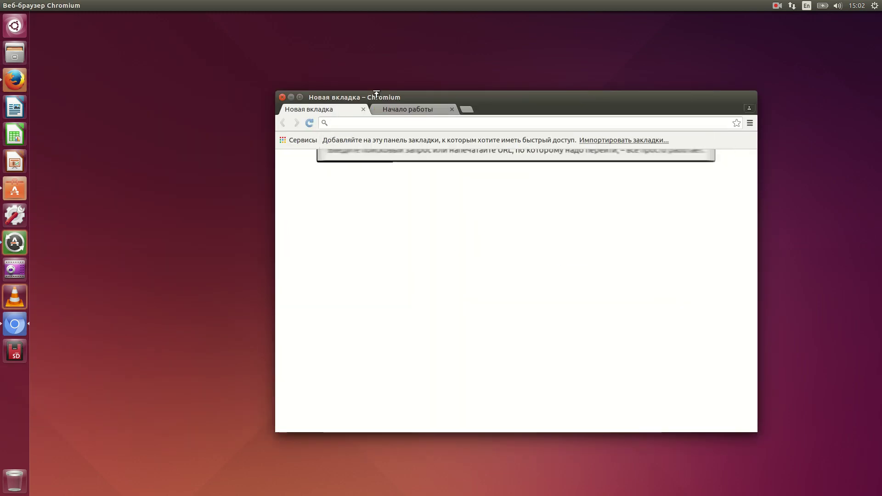
click(390, 111)
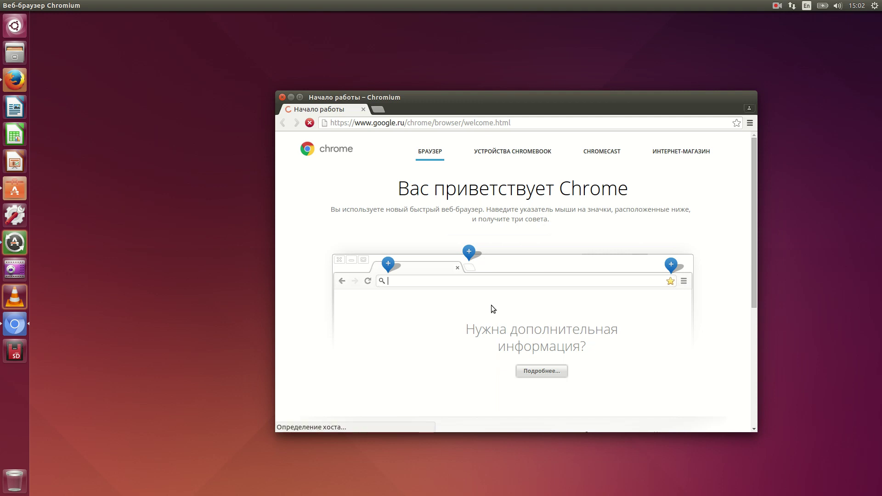
mouse_move(460, 259)
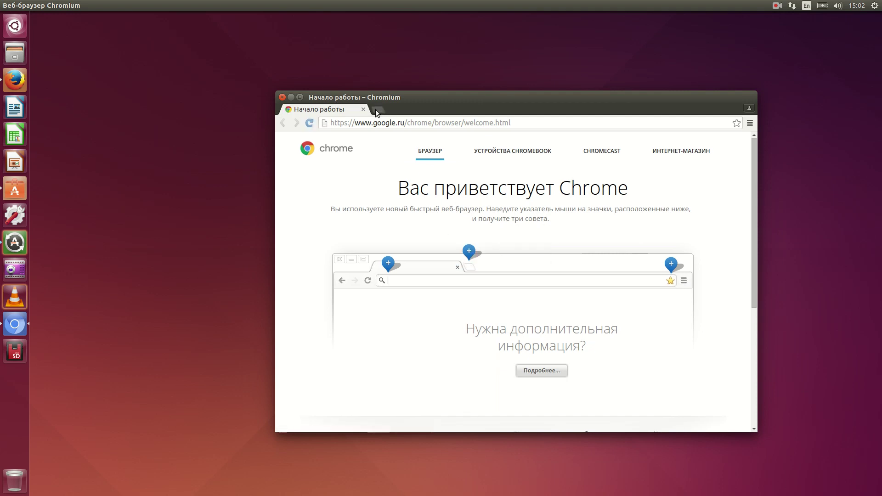
click(377, 109)
click(363, 110)
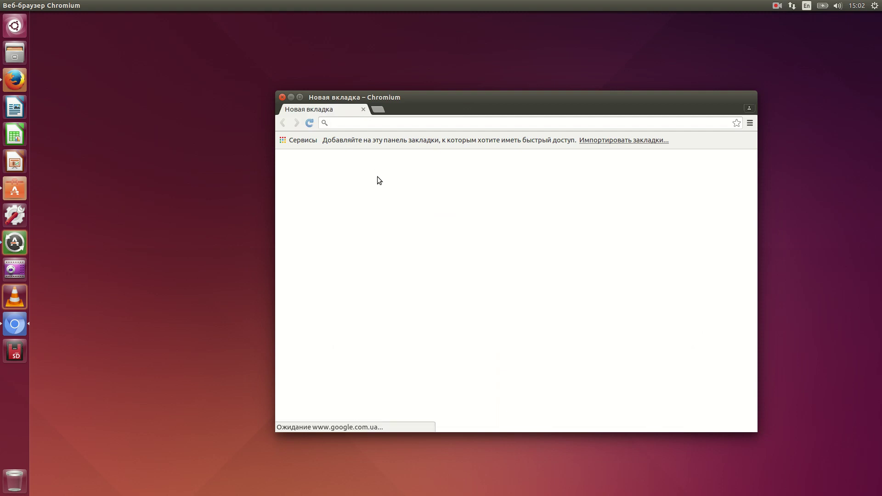
click(282, 97)
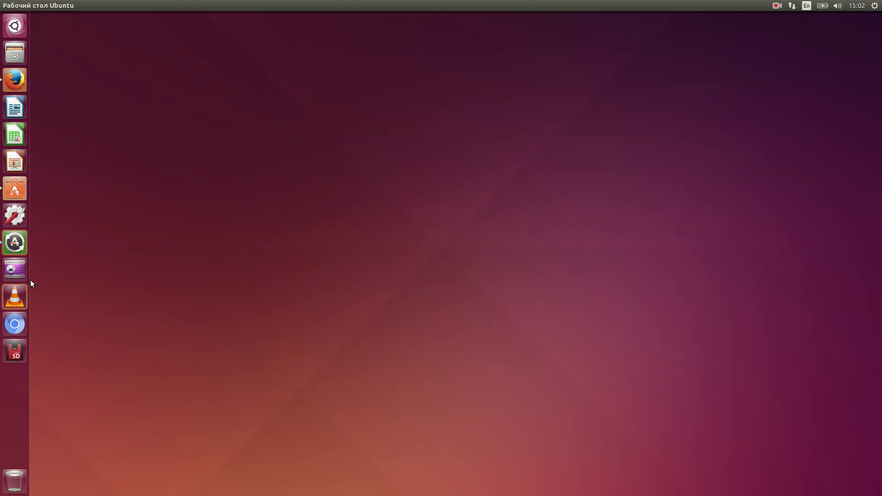
Reopen Chromium, make it the default browser and close its window
click(16, 324)
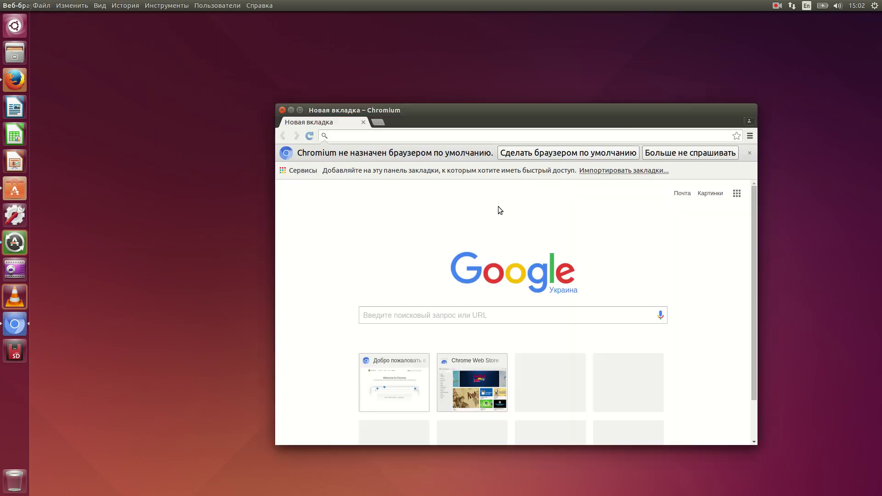
click(568, 153)
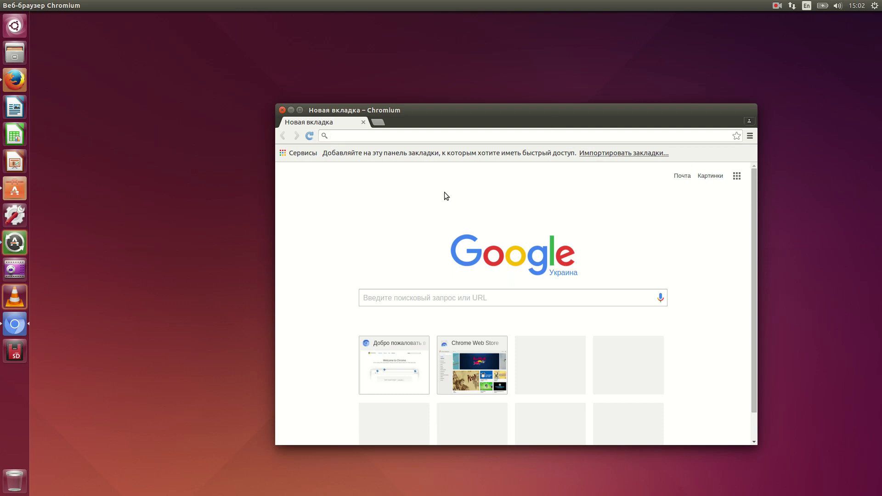
click(284, 112)
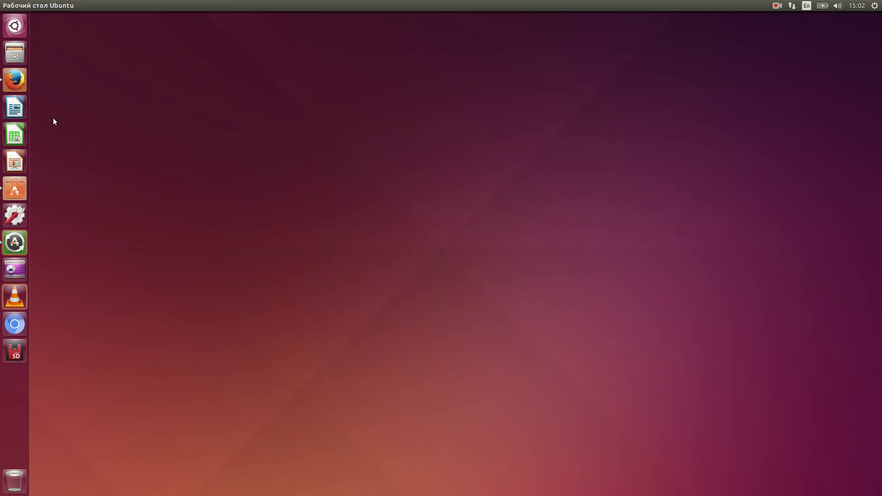
Switch to Firefox, search for google chrome and open the Chrome - Google result in the maximized window
click(14, 80)
click(252, 162)
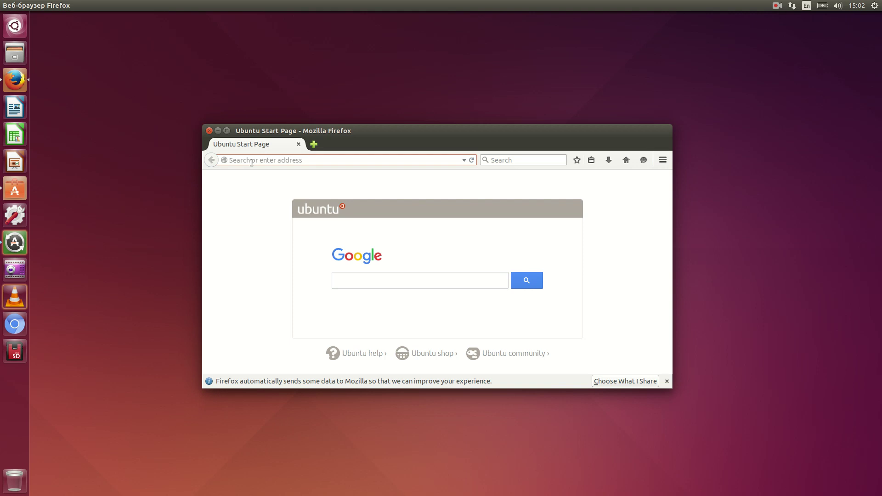
text(google chrome)
key(Return)
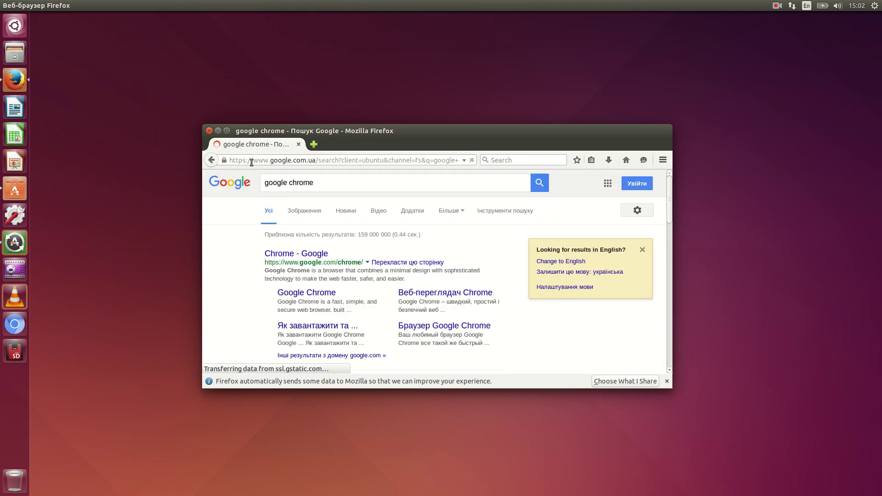
scroll(321, 193, down, 3)
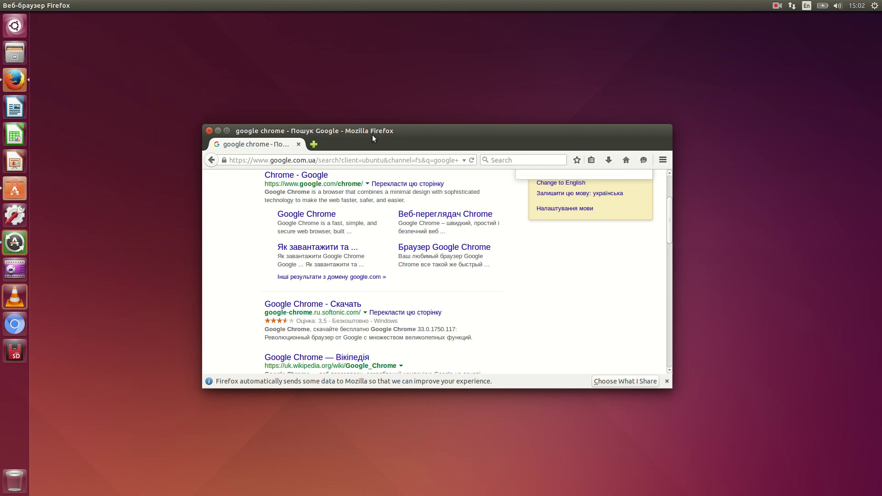
double_click(372, 134)
scroll(204, 184, up, 3)
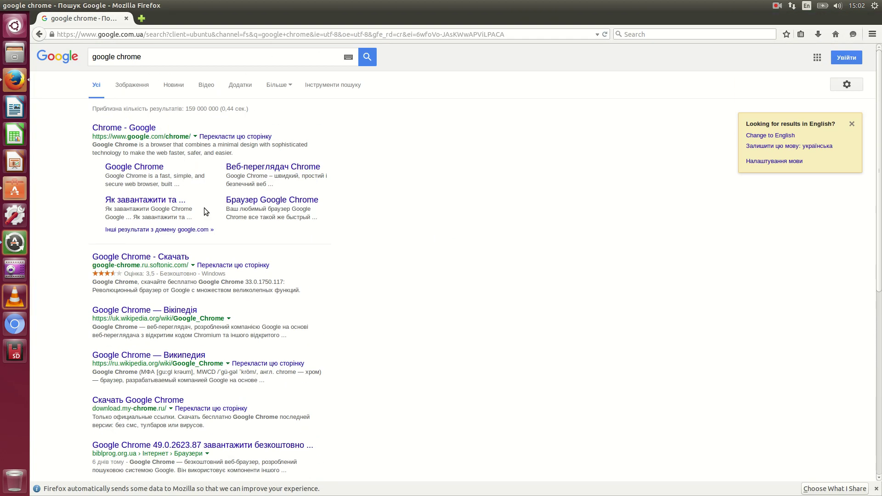
click(115, 130)
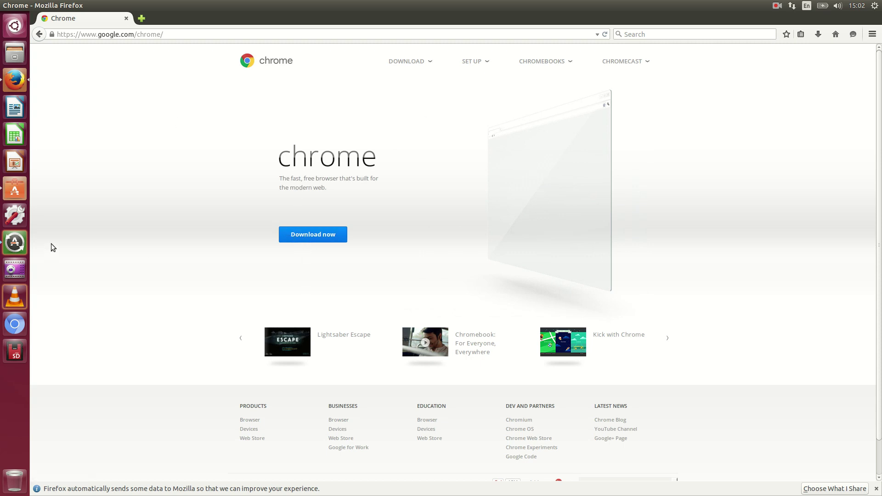
Try to download Chrome's 32 bit .deb package for Debian/Ubuntu, accepting the terms of service
click(310, 237)
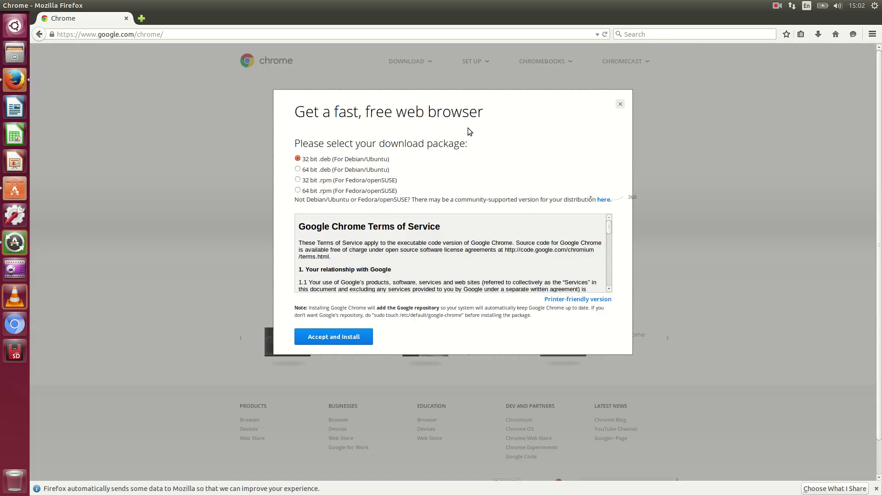
click(620, 104)
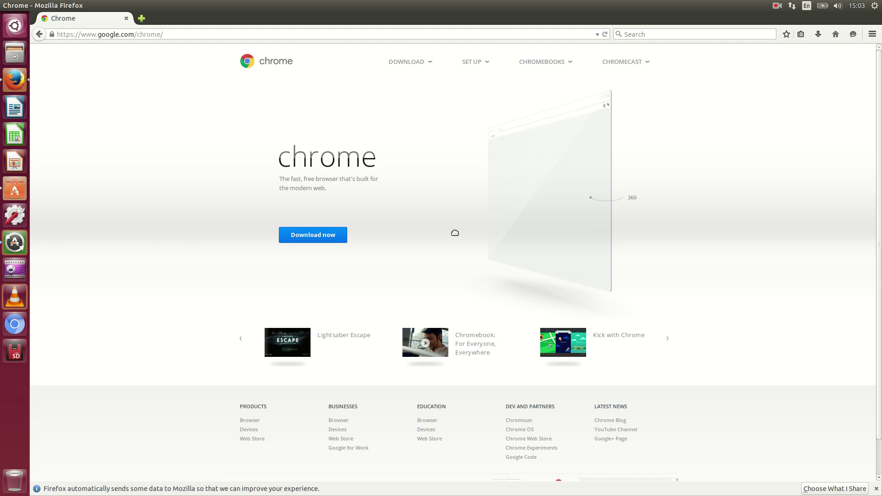
click(309, 237)
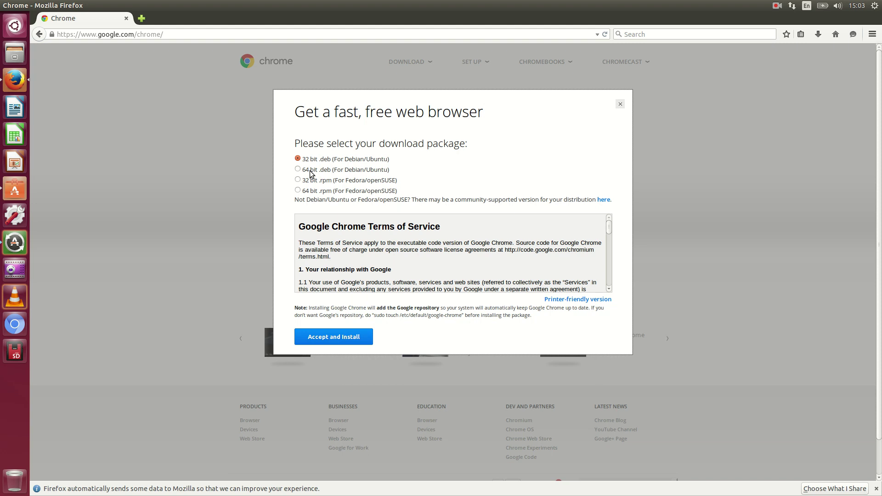
click(322, 338)
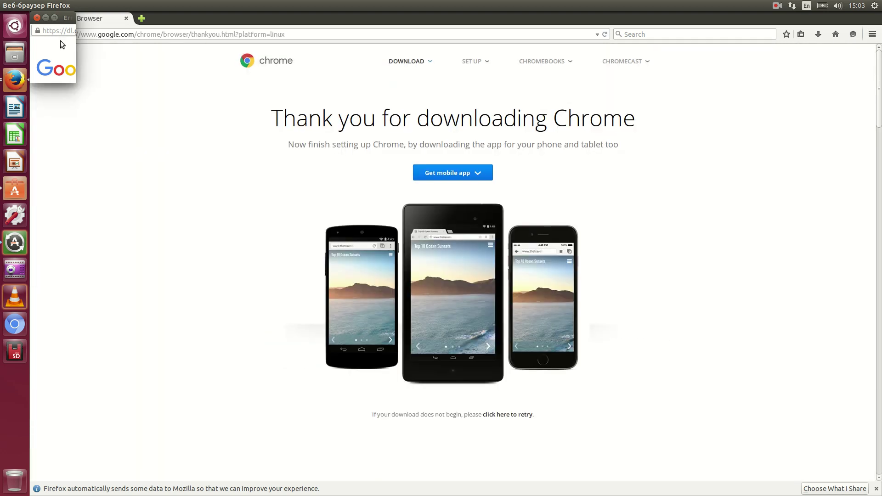
Maximize the small download pop-up window to read its contents and close it
drag(68, 20, 254, 160)
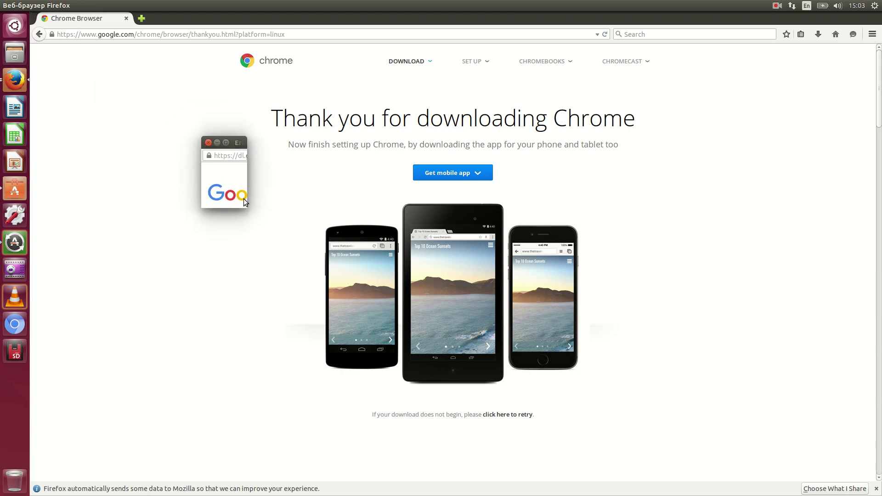
click(224, 144)
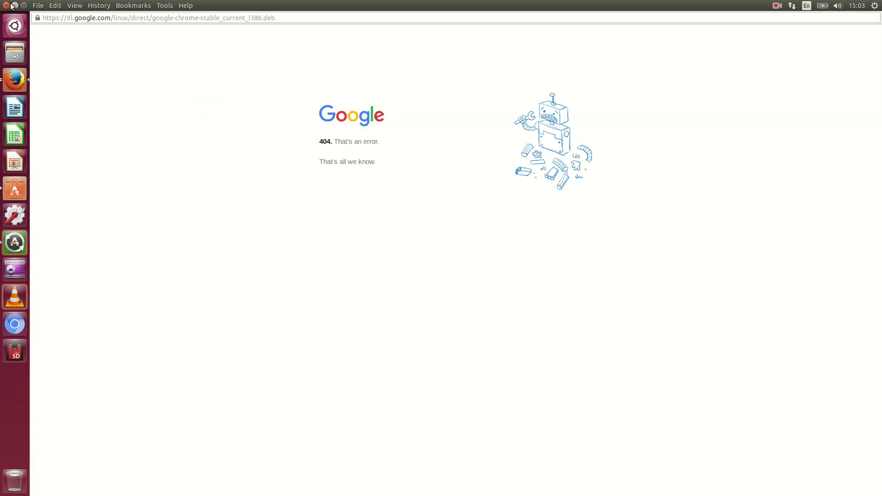
click(6, 5)
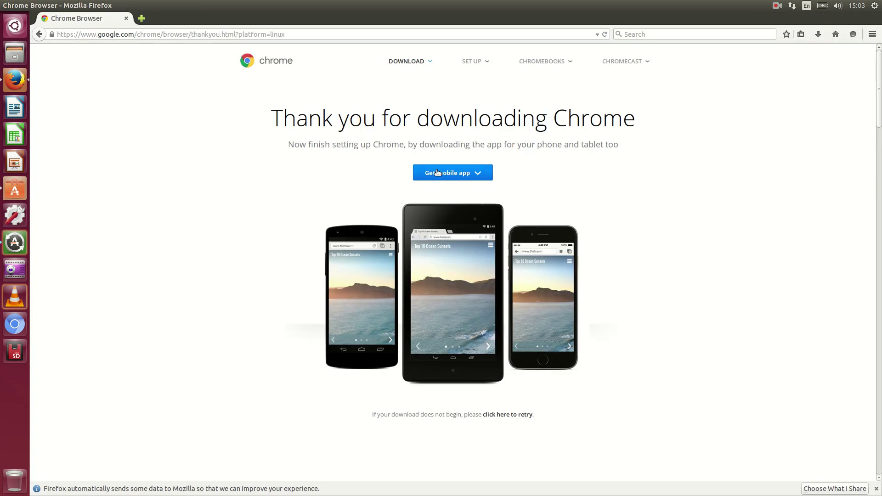
Open Chrome's download page for personal computers, review the packages offered for Linux and dismiss the selection
mouse_move(421, 63)
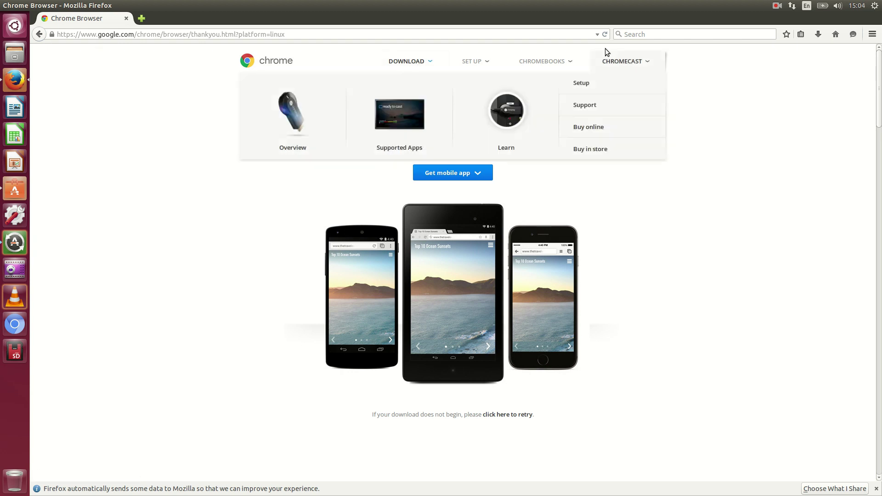
click(605, 34)
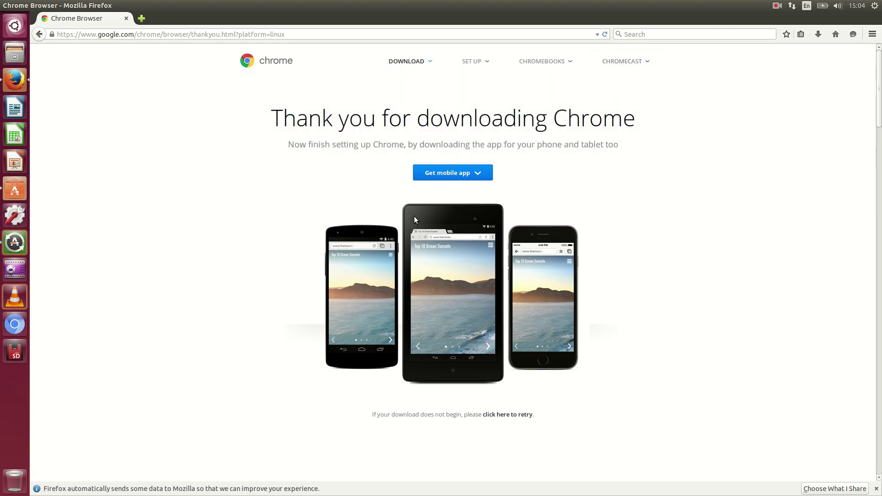
mouse_move(398, 63)
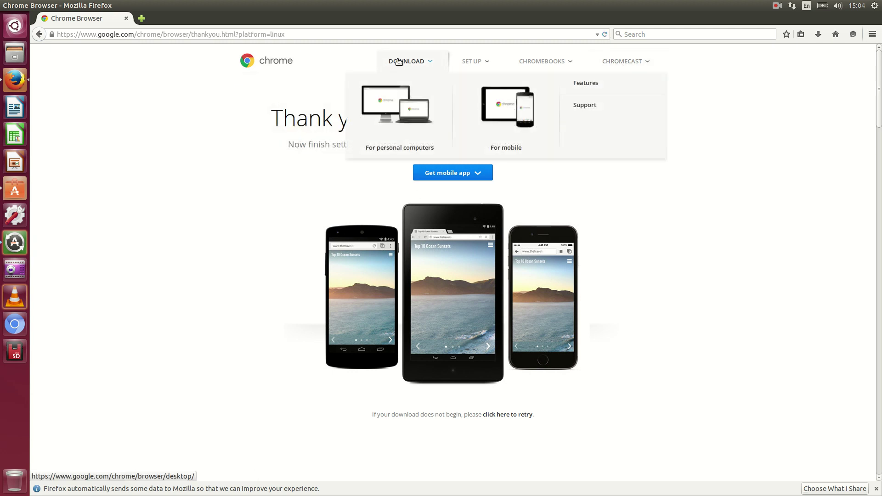
click(401, 120)
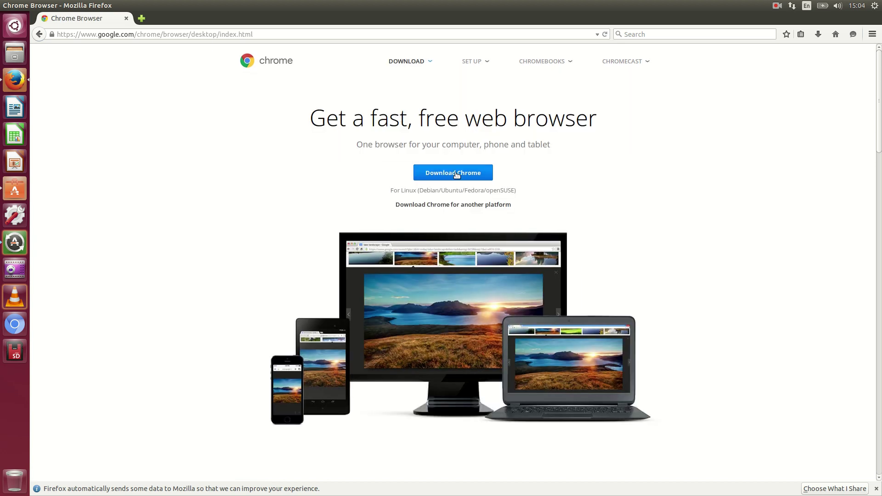
click(456, 174)
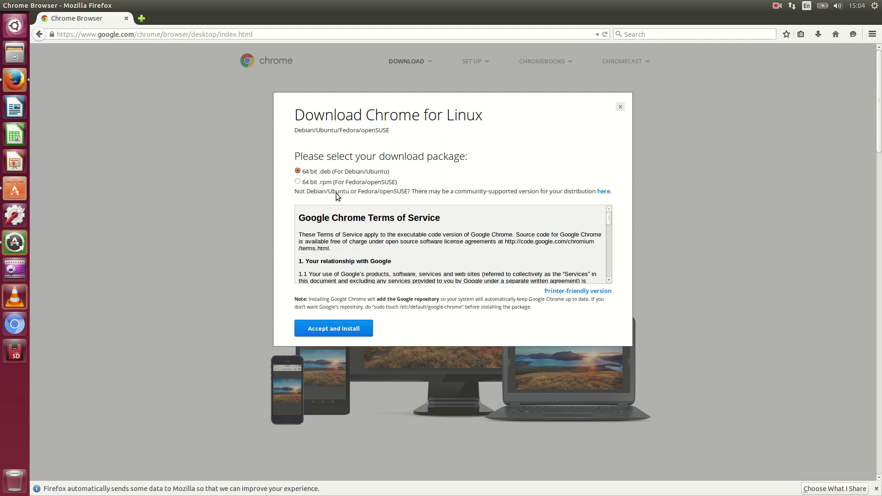
scroll(642, 45, down, 2)
scroll(597, 82, up, 2)
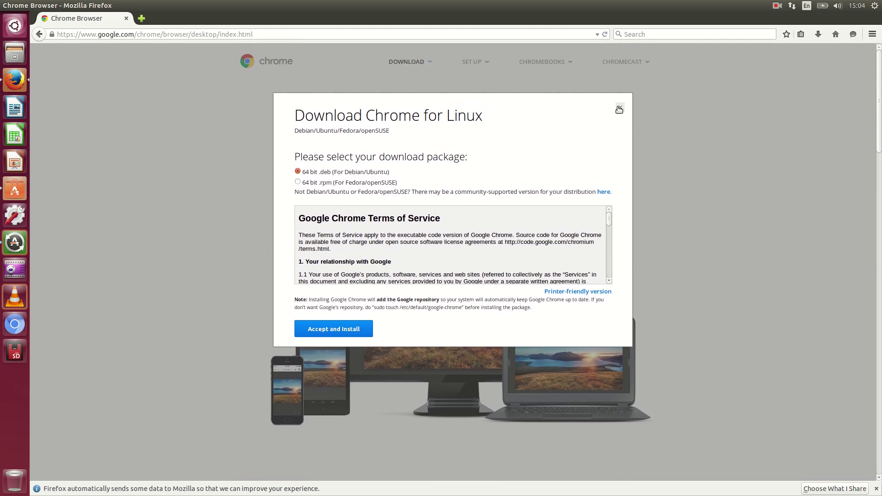
click(619, 109)
Go back to Chrome's main page and open its download package selection again
click(39, 35)
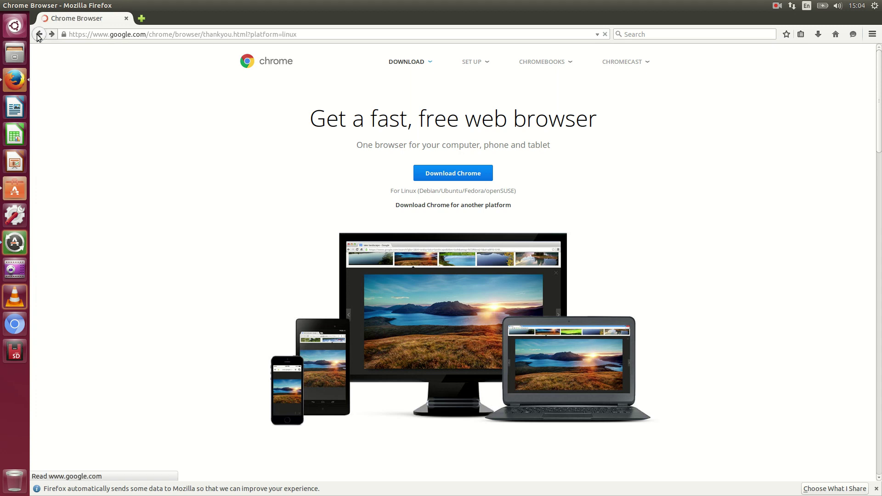
click(39, 36)
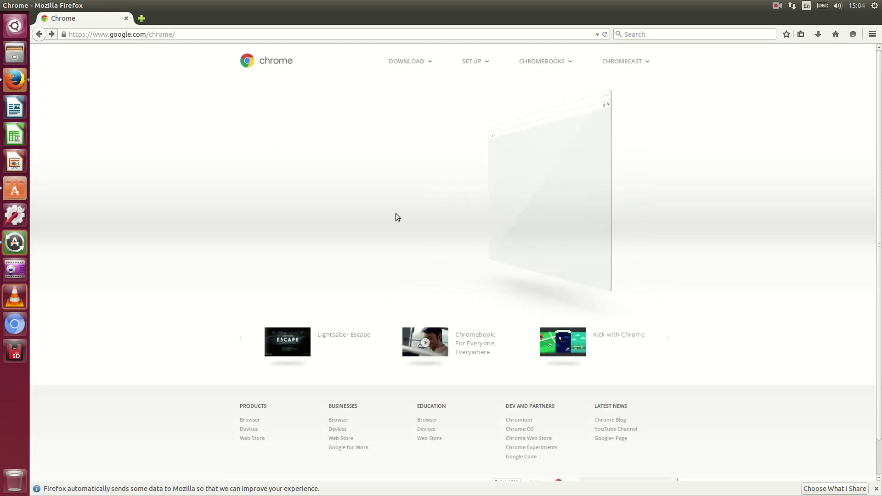
click(310, 235)
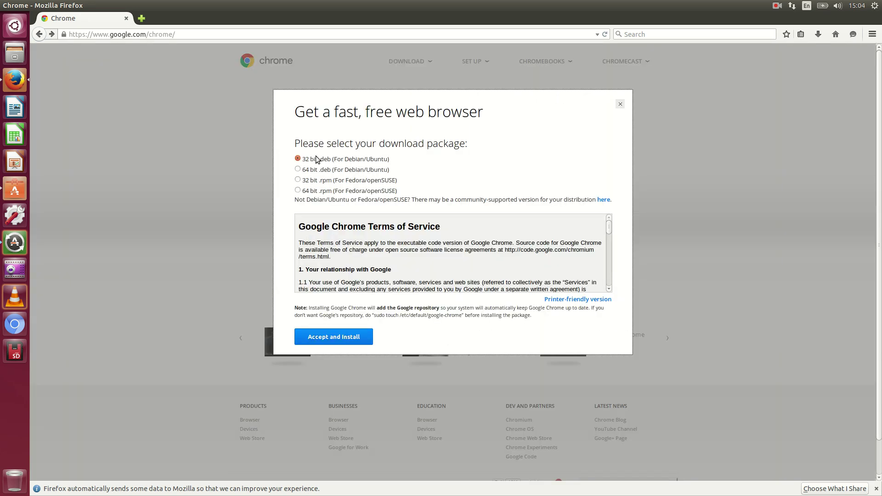
Try again to download Chrome's 32 bit .deb package for Debian/Ubuntu, view the maximized pop-up window and dismiss it
click(330, 338)
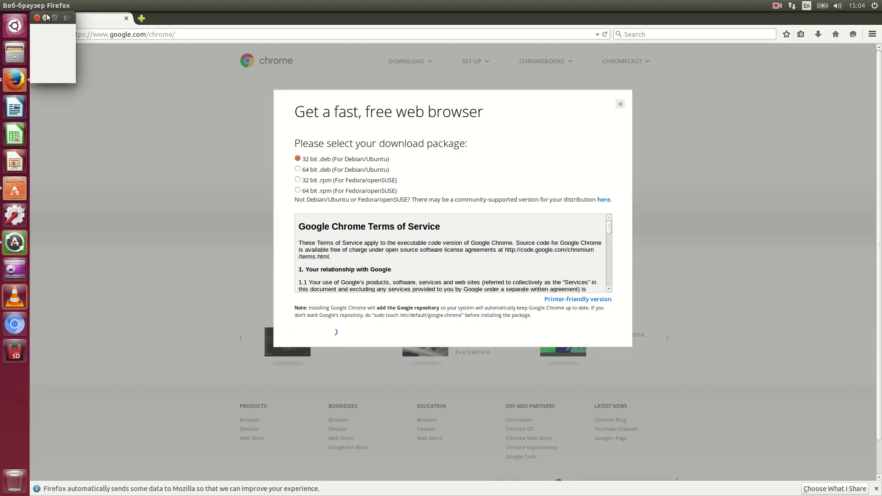
click(54, 18)
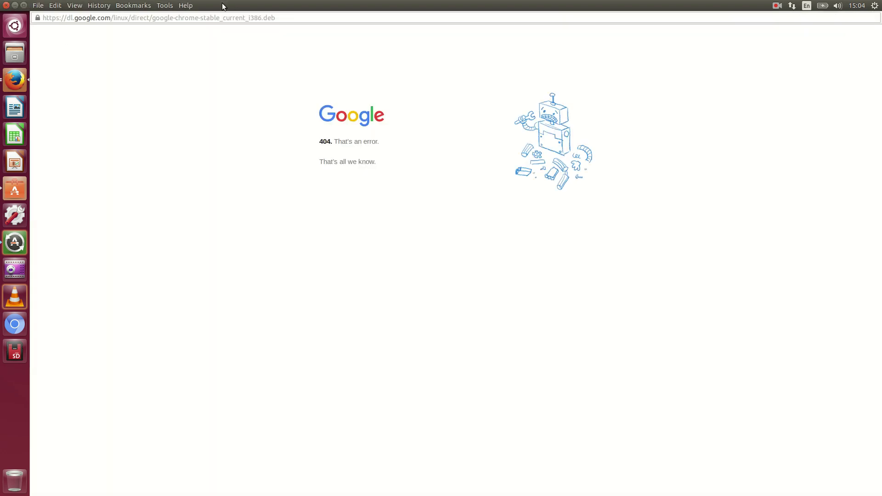
drag(222, 5, 239, 189)
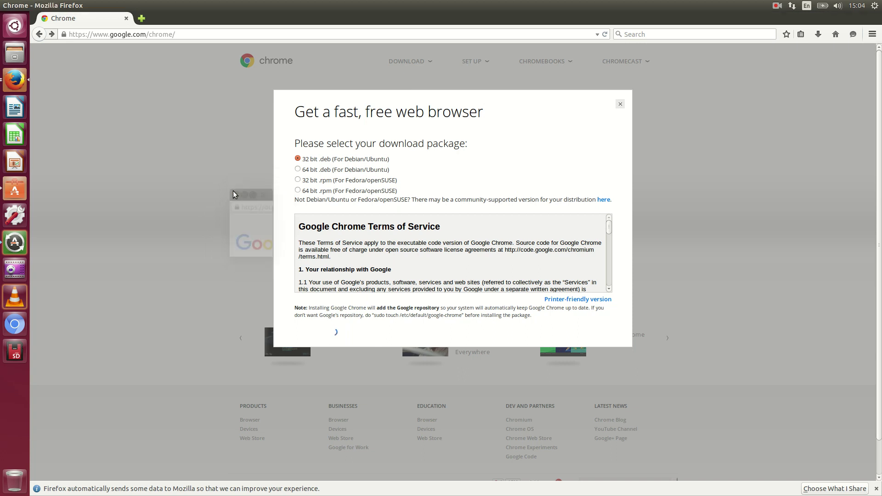
click(234, 193)
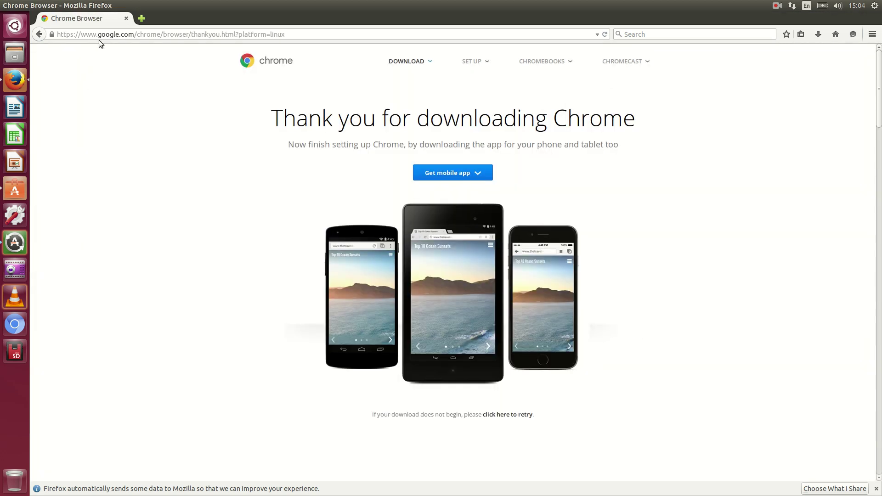
Close Firefox, then launch Chromium and maximize its window
click(126, 18)
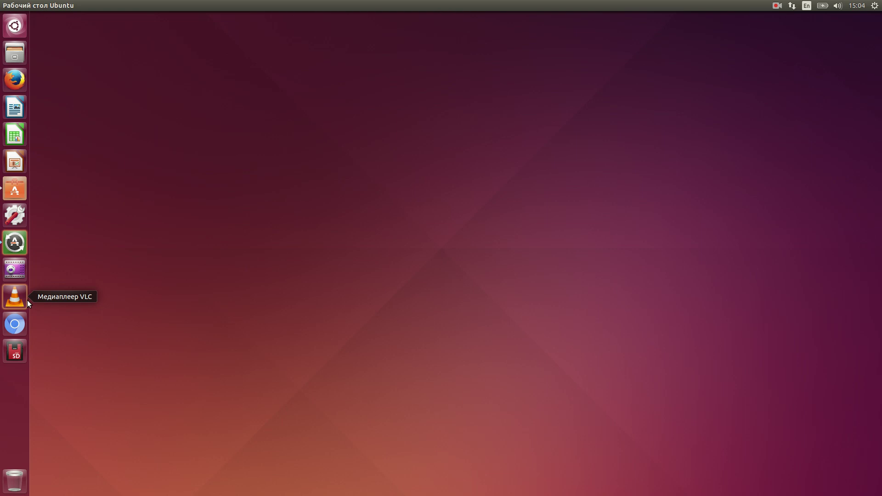
click(18, 325)
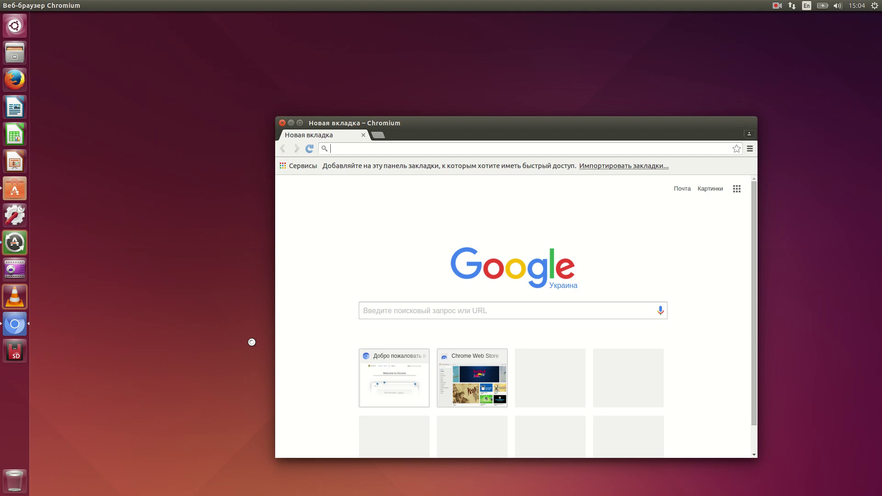
double_click(470, 130)
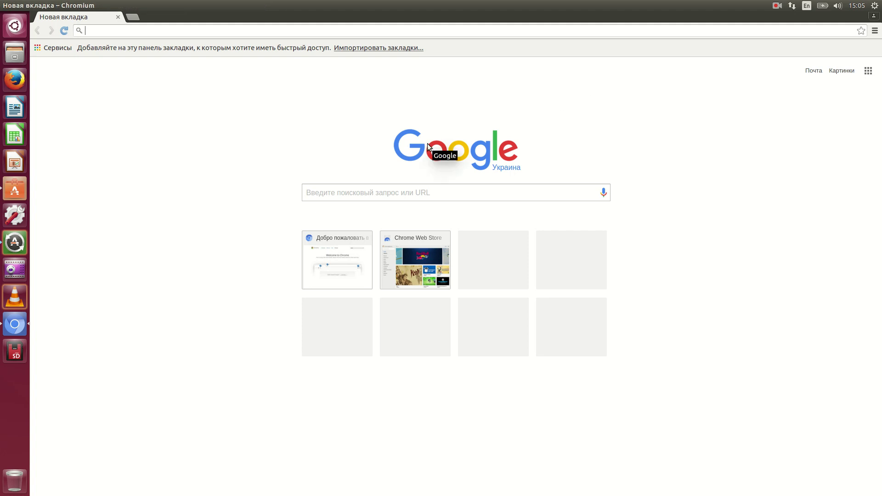
mouse_move(9, 8)
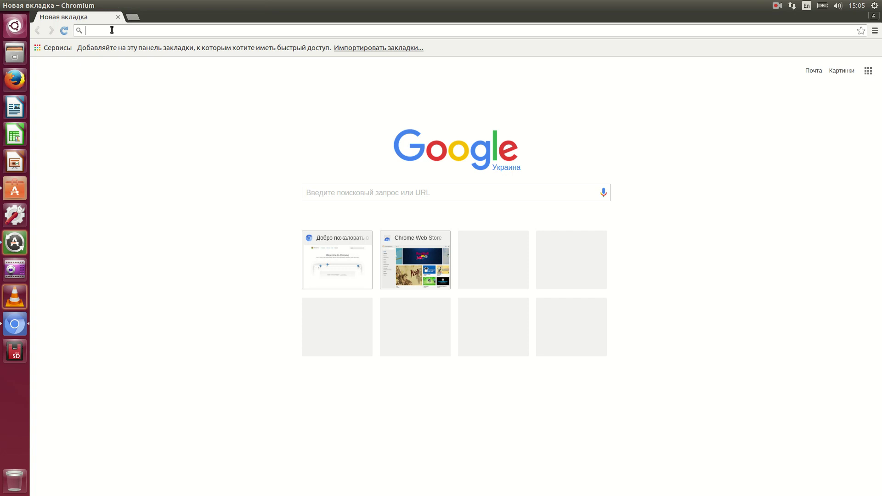
text(s)
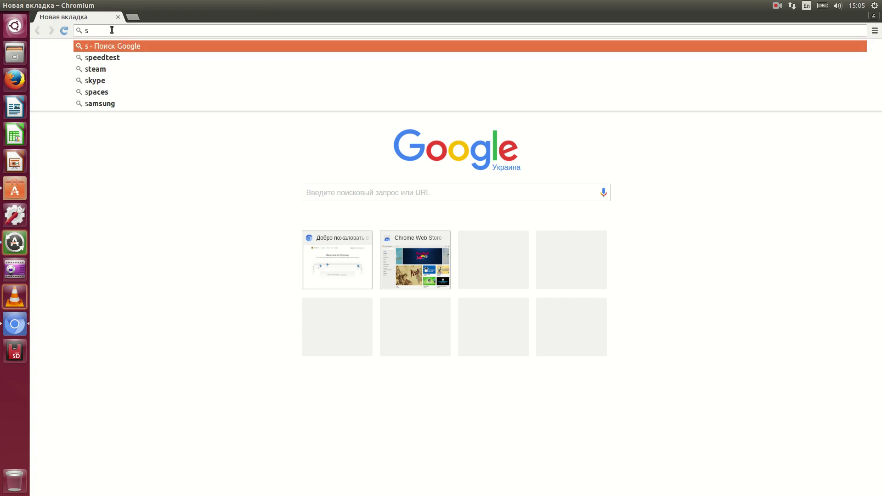
text(kype)
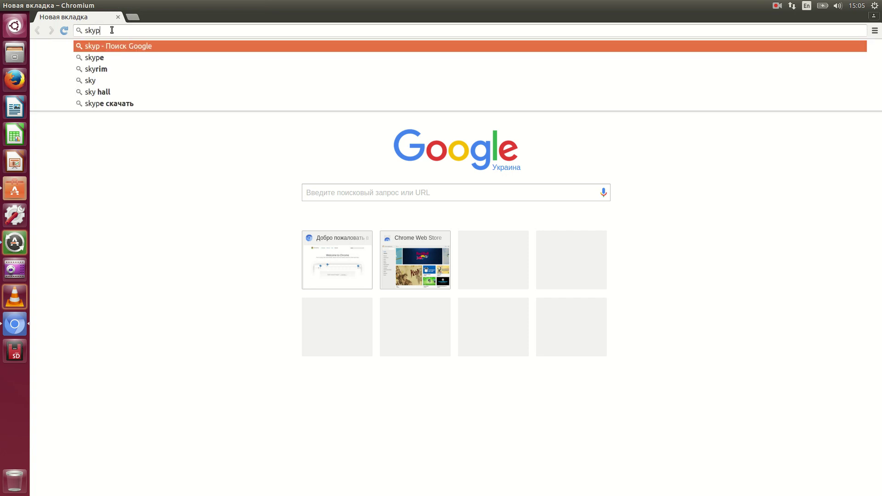
key(Return)
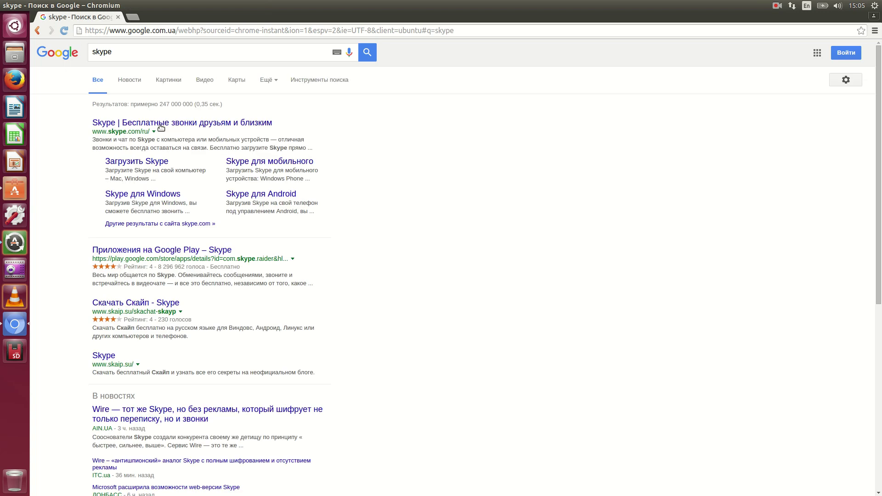
click(159, 132)
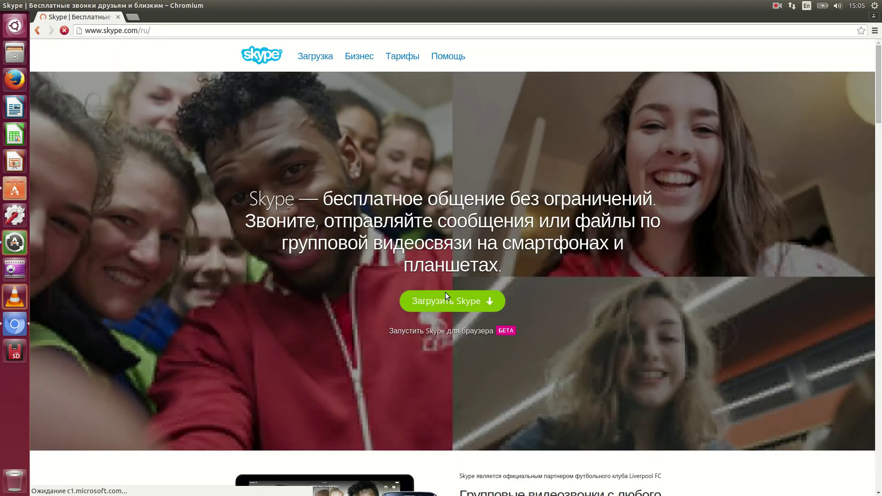
click(443, 294)
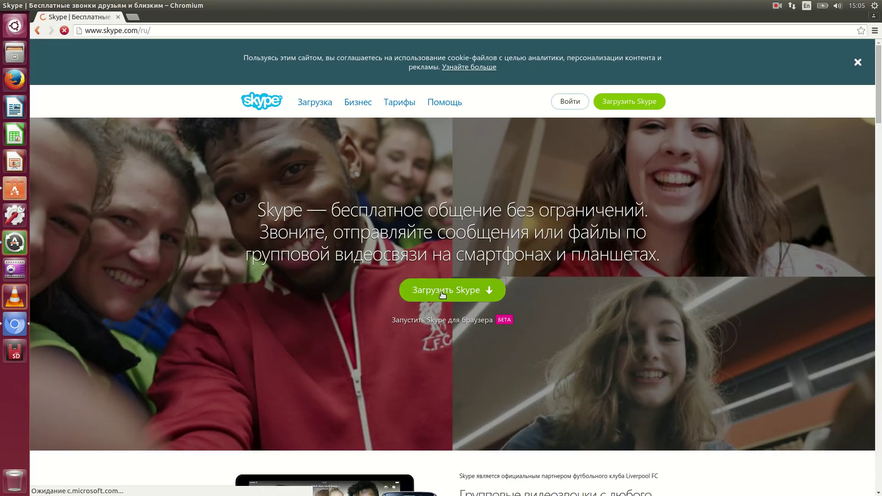
scroll(315, 253, down, 2)
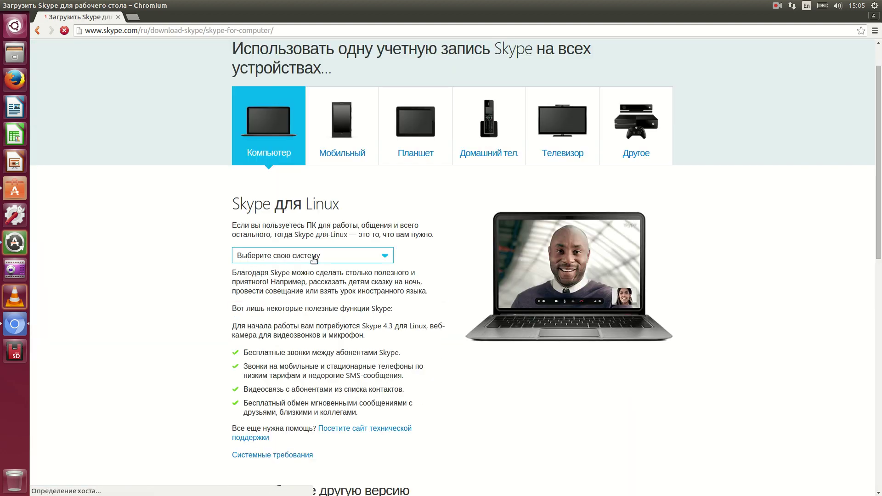
click(305, 256)
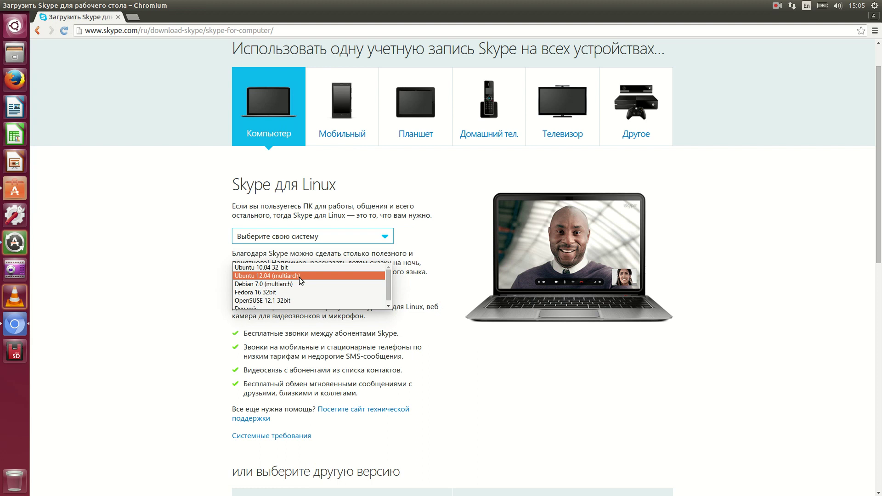
click(270, 277)
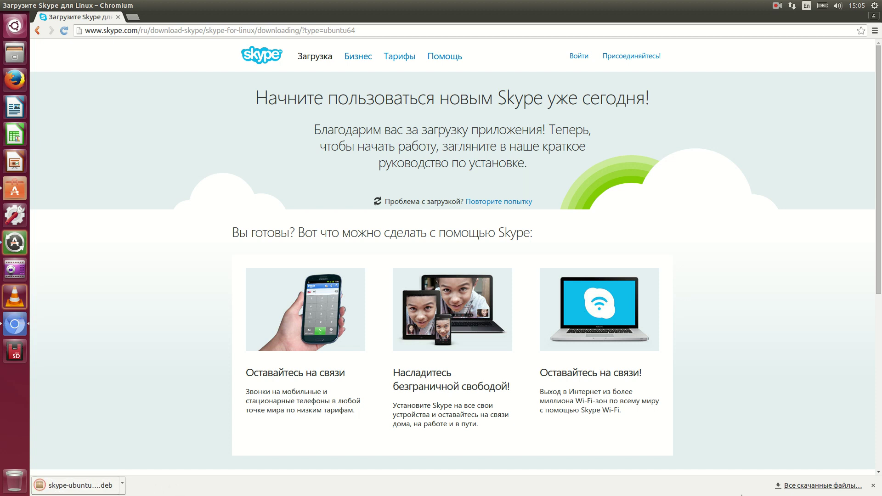
Show the downloaded Skype .deb package in its folder and open it with the Ubuntu Software Center
click(822, 486)
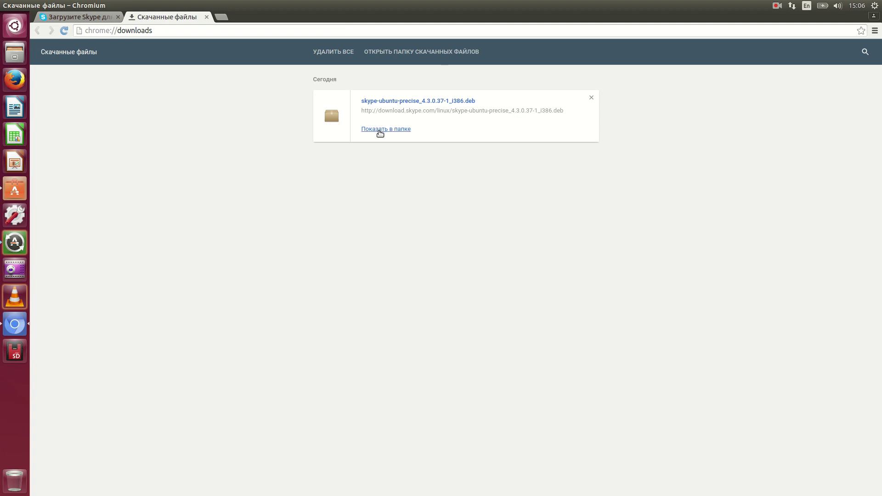
click(380, 130)
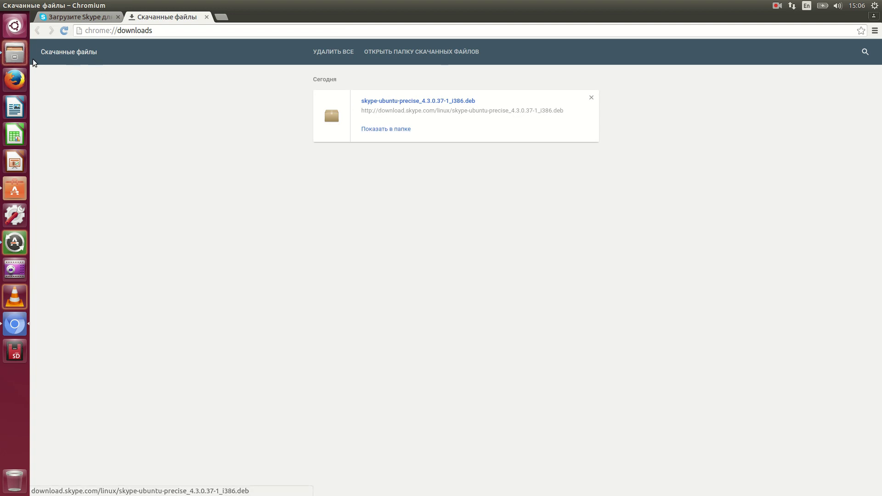
drag(198, 22, 404, 124)
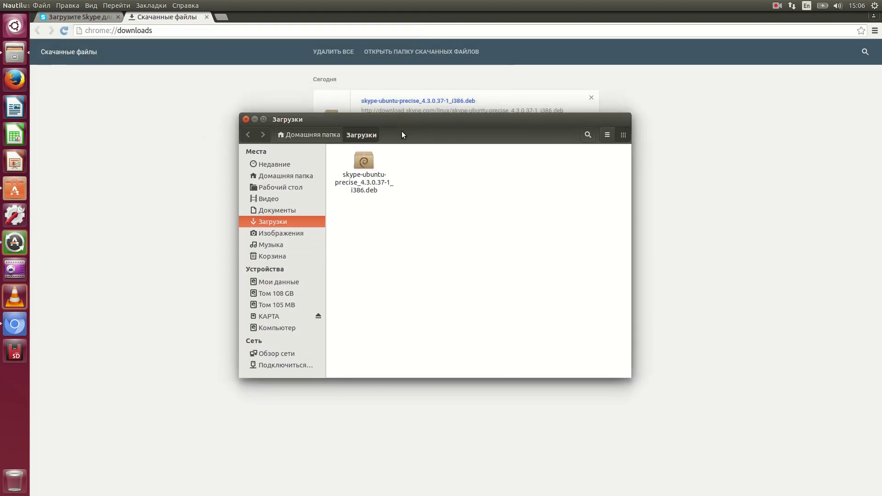
click(359, 179)
right_click(362, 182)
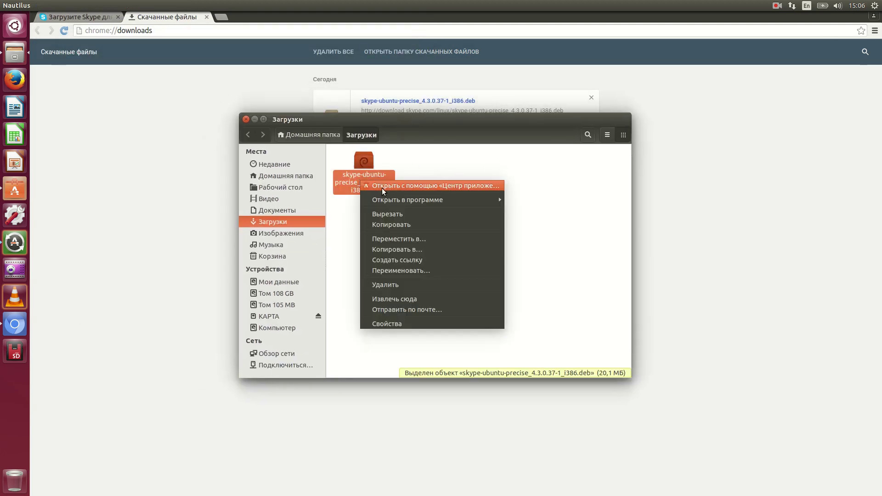
click(458, 186)
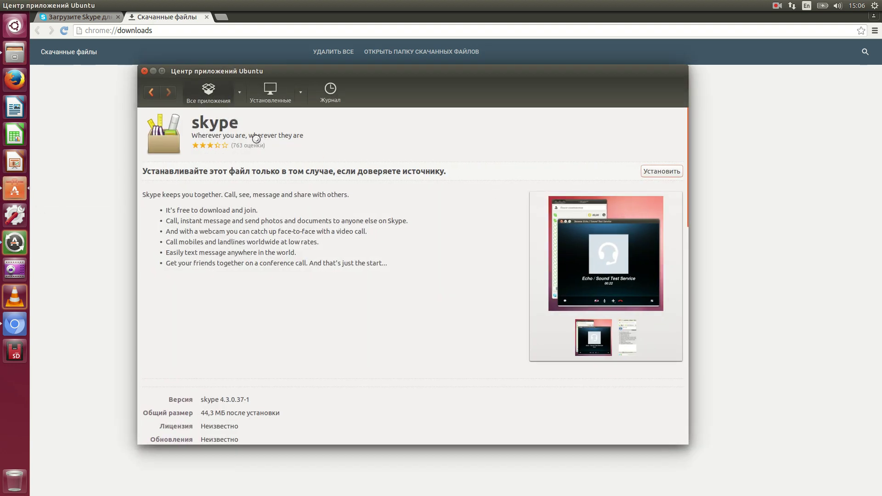
Install Skype, authenticating with the account password, and check the installation progress before minimizing the software center
click(657, 173)
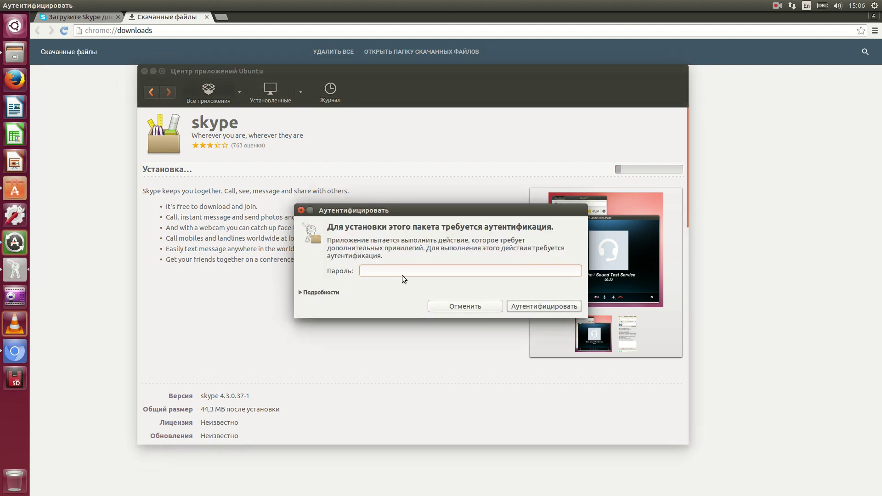
text(*******)
key(Return)
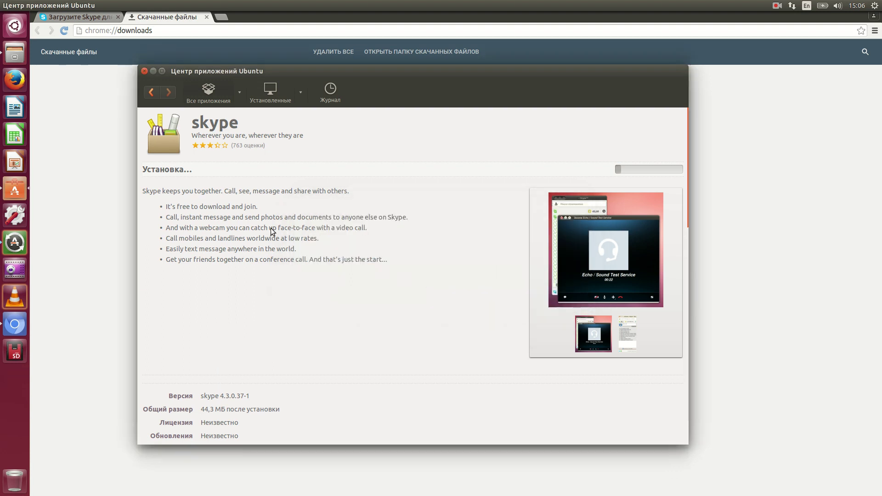
click(374, 93)
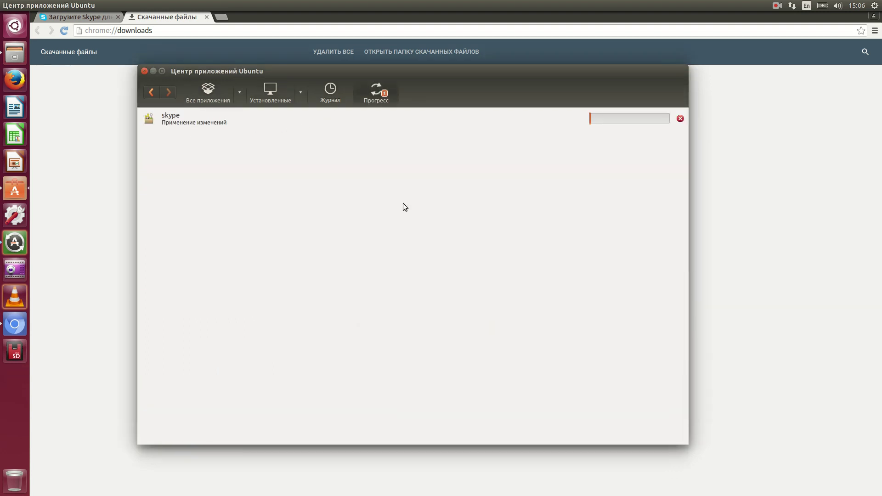
click(154, 72)
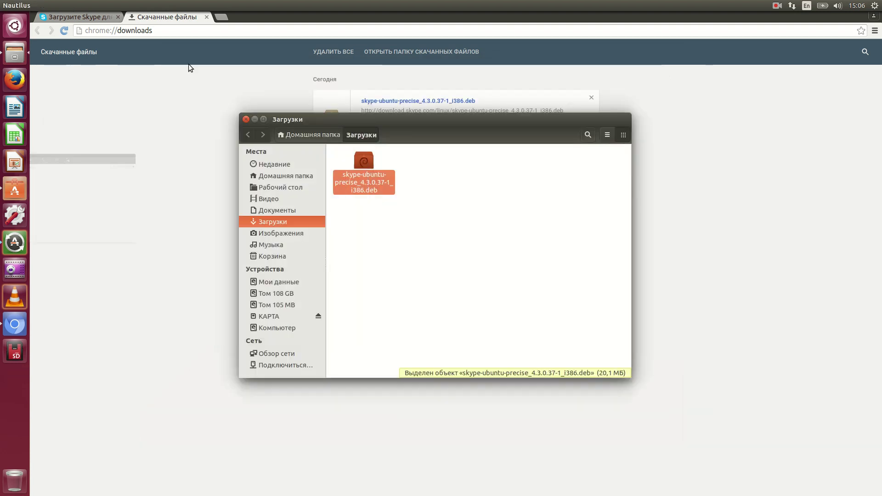
Replace the Skype tab with a new one, search for "ubuntu tweaker" and download Ubuntu Tweak 0.8.7 from ubuntu-tweak.com
click(222, 17)
middle_click(92, 17)
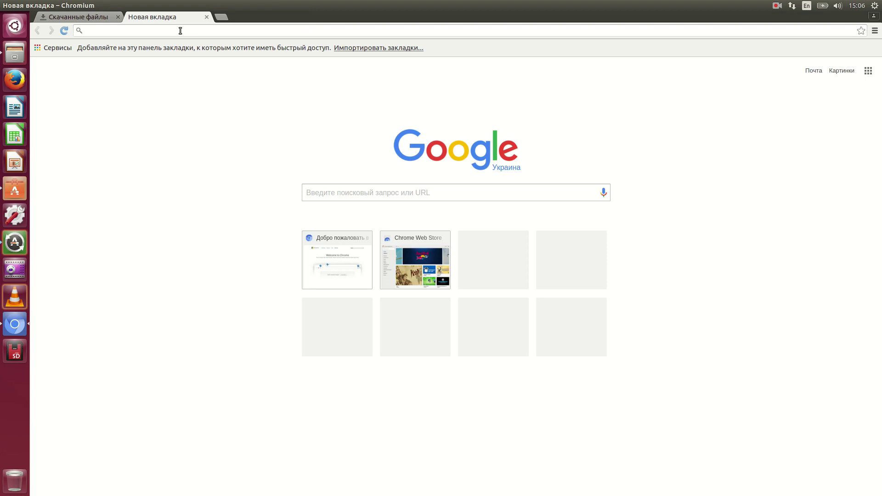
text(ubun)
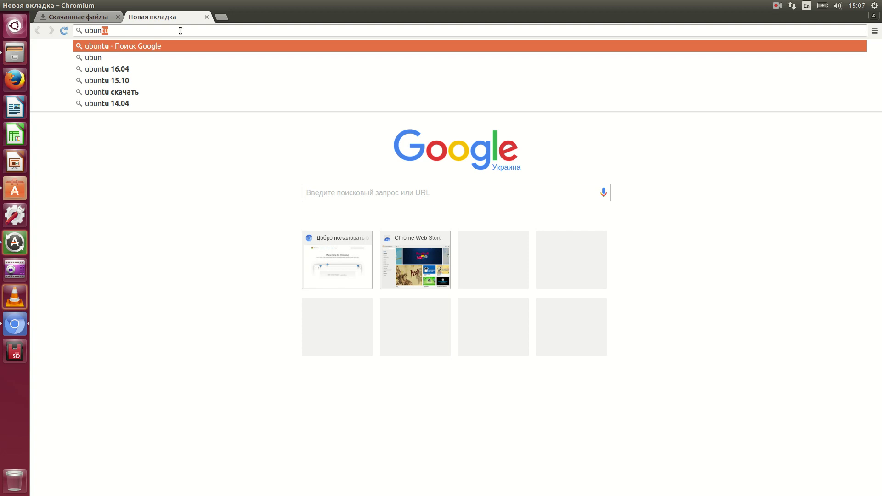
text(tu tweaker)
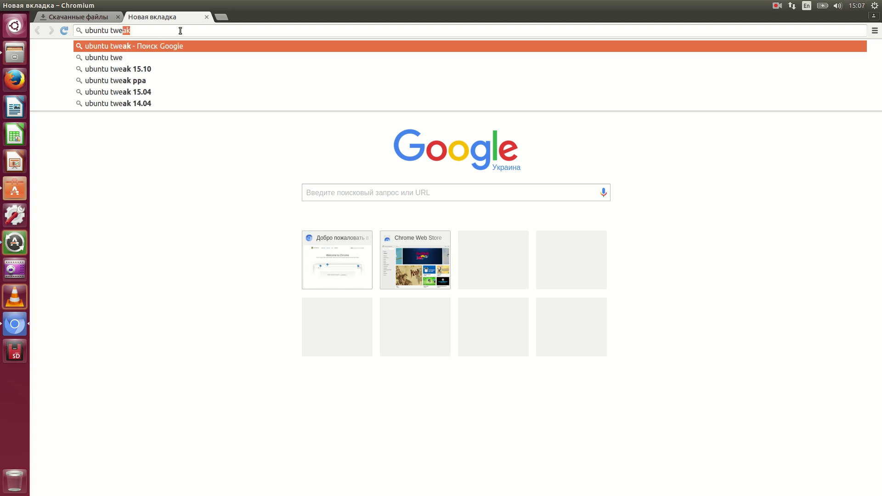
key(Return)
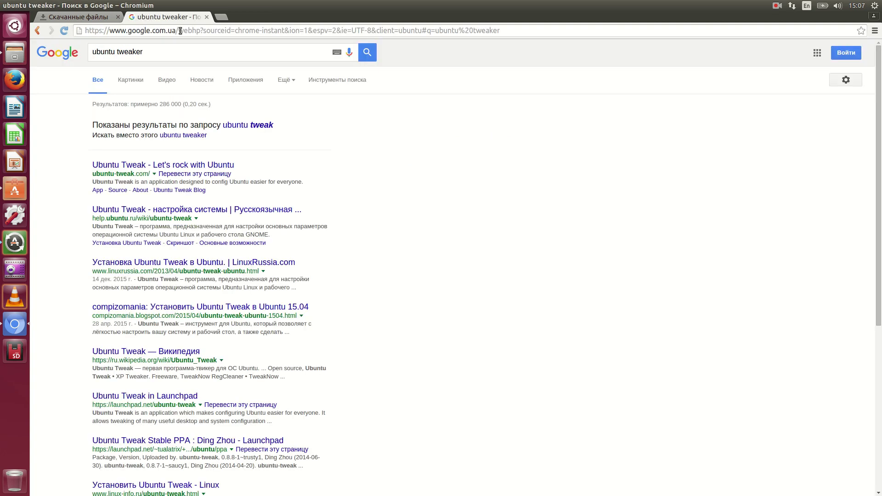
click(143, 165)
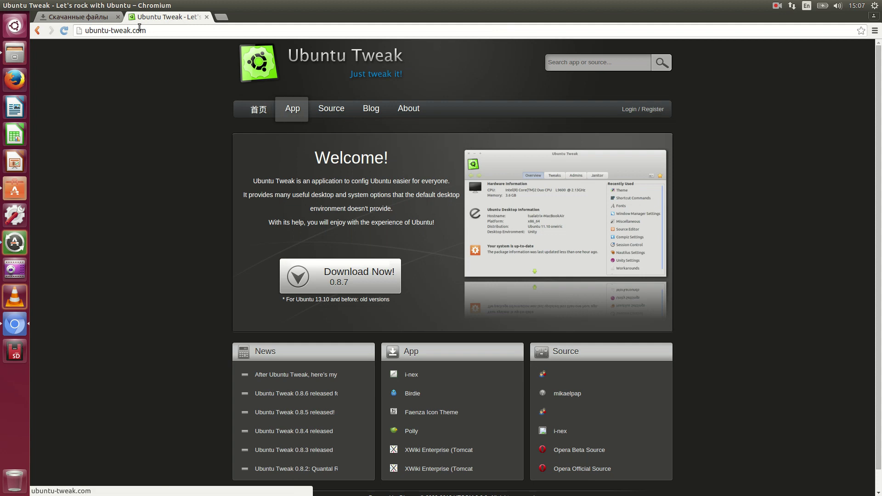
click(351, 277)
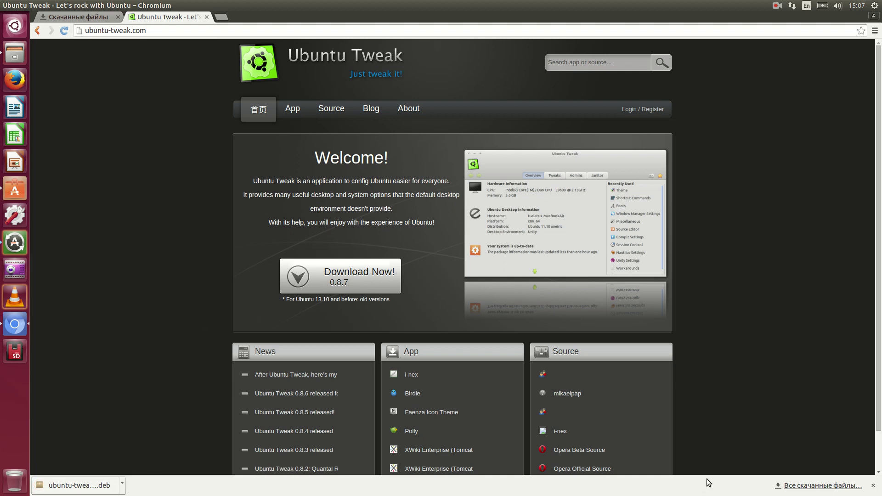
Show the downloaded ubuntu-tweak .deb package in its folder and open it with the Ubuntu Software Center
click(804, 487)
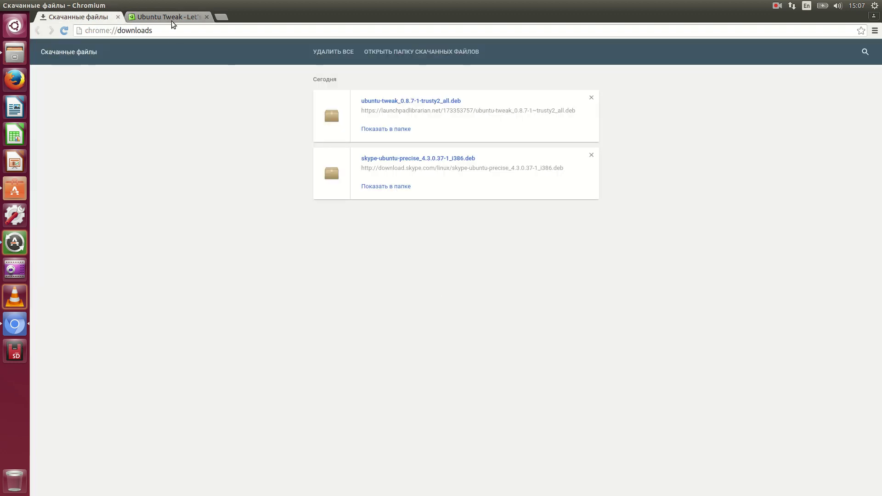
click(374, 129)
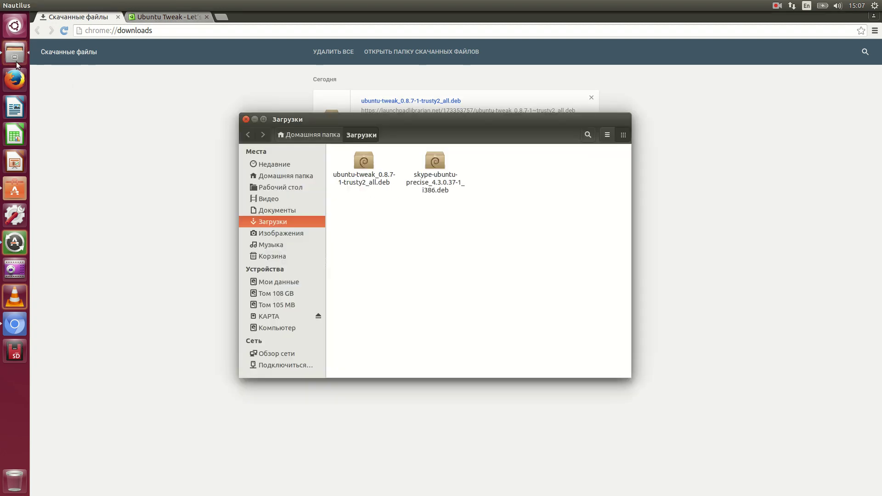
click(386, 183)
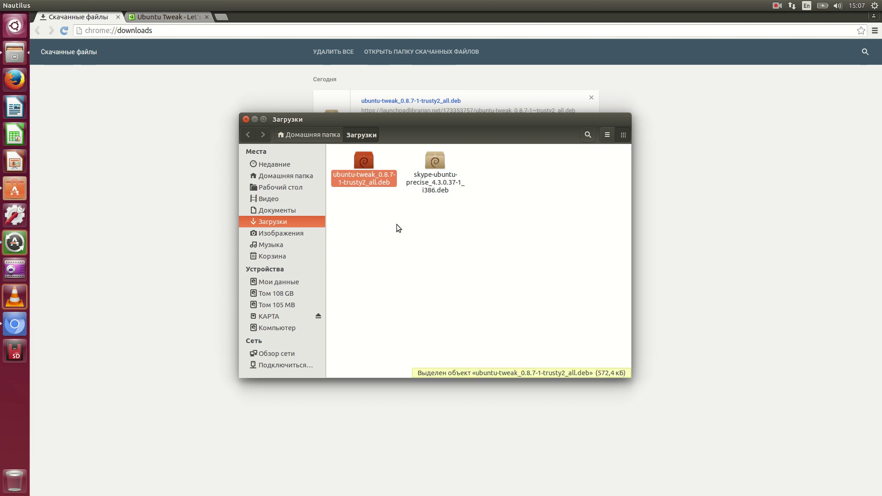
right_click(363, 177)
click(393, 185)
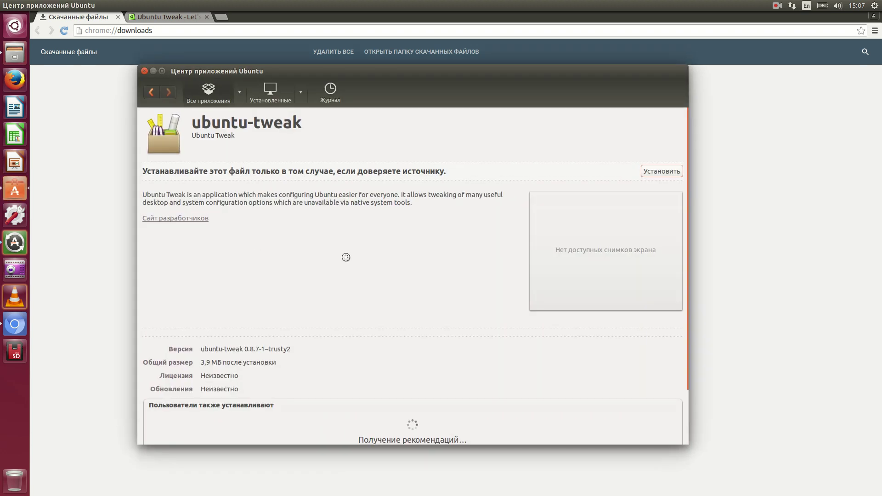
Install Ubuntu Tweak and close the software center, the downloads folder and all browser tabs
click(660, 172)
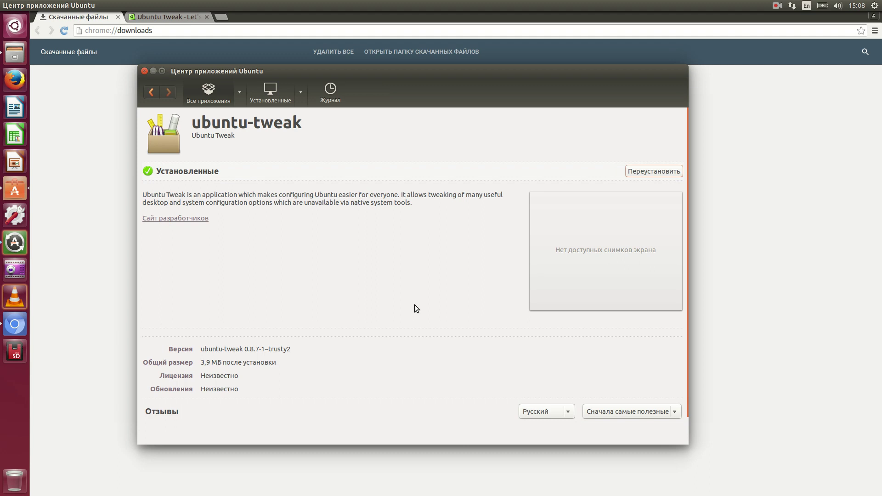
click(144, 71)
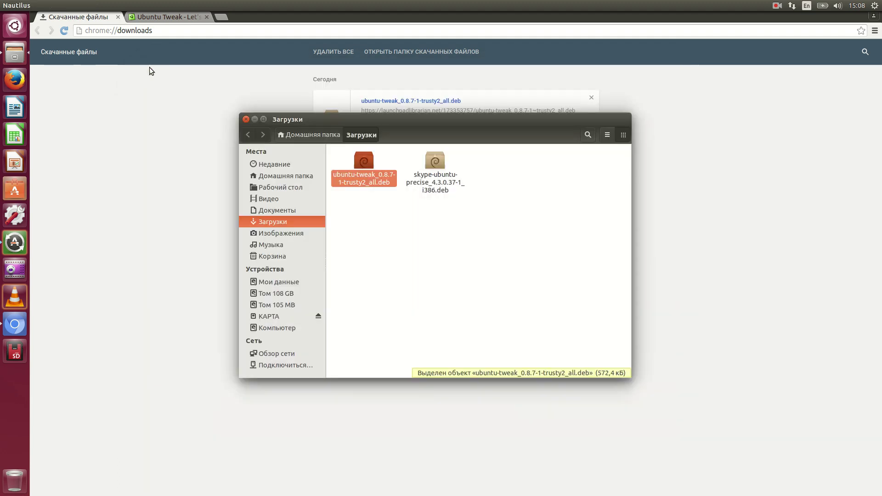
click(419, 271)
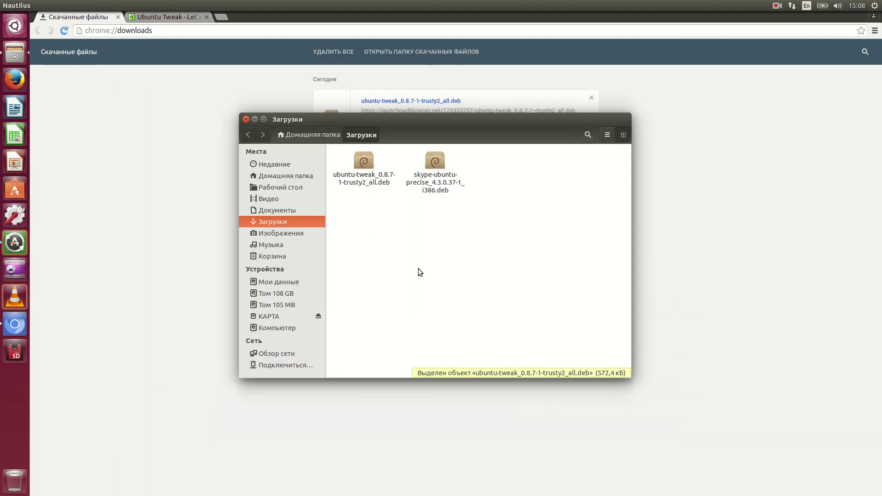
click(244, 120)
click(208, 17)
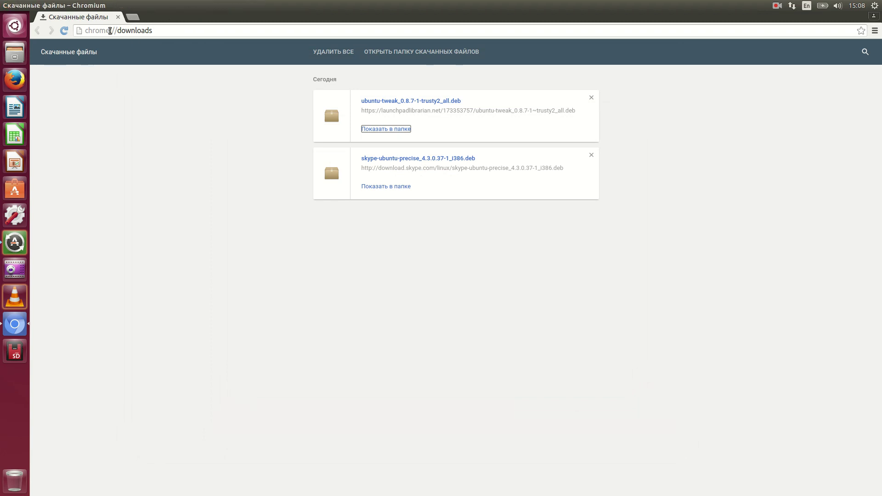
click(117, 17)
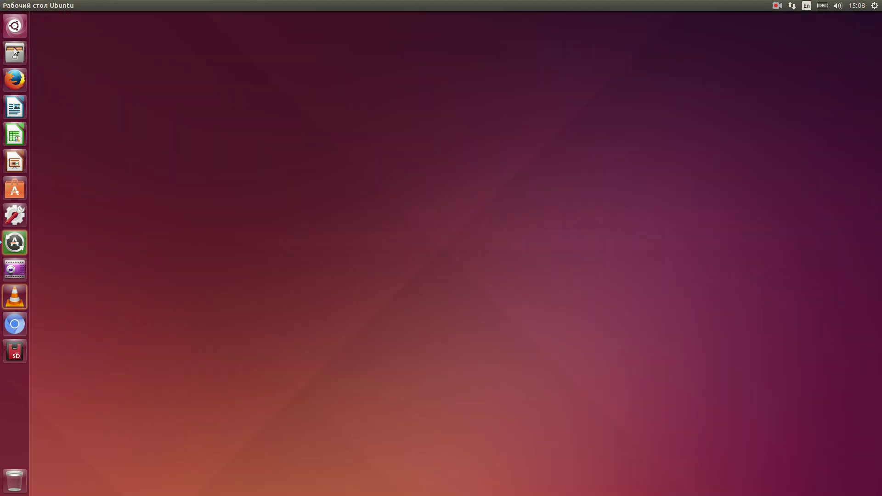
Find Skype and Ubuntu Tweak among the installed applications in the Dash and pin both to the launcher
click(15, 25)
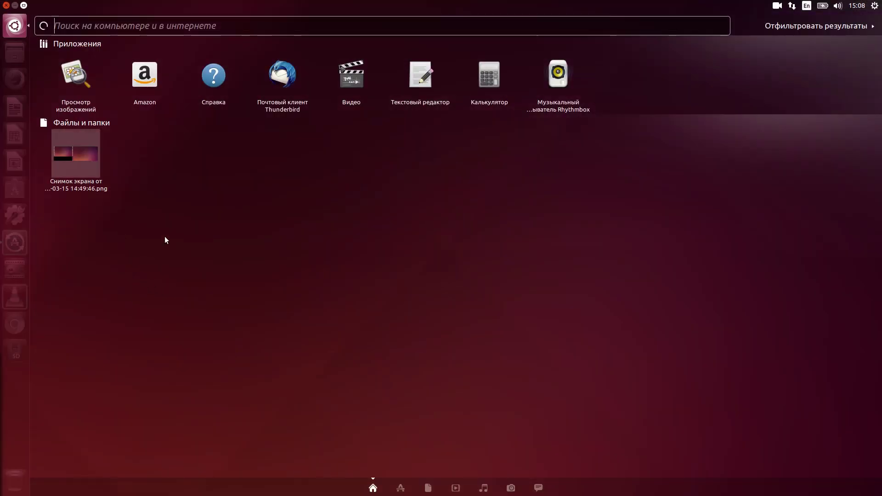
click(401, 488)
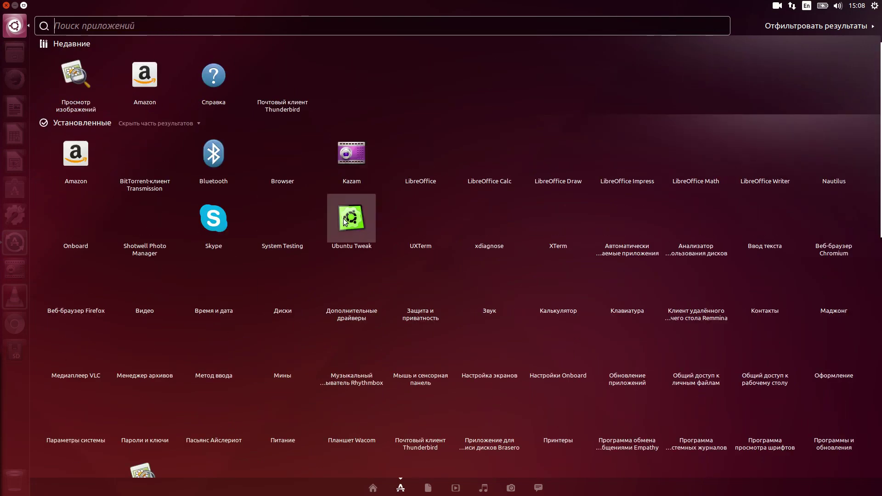
drag(127, 309, 15, 350)
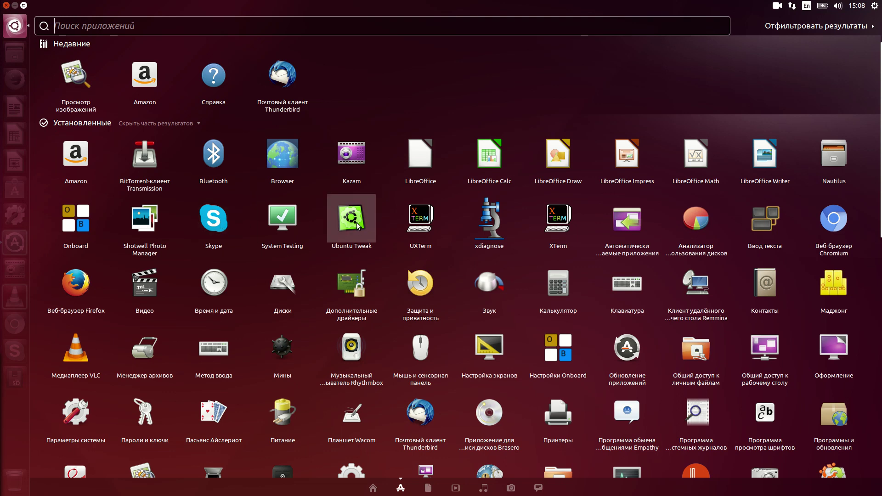
drag(356, 223, 15, 380)
Launch Ubuntu Tweak and move its window away from the corner, making it taller
click(16, 379)
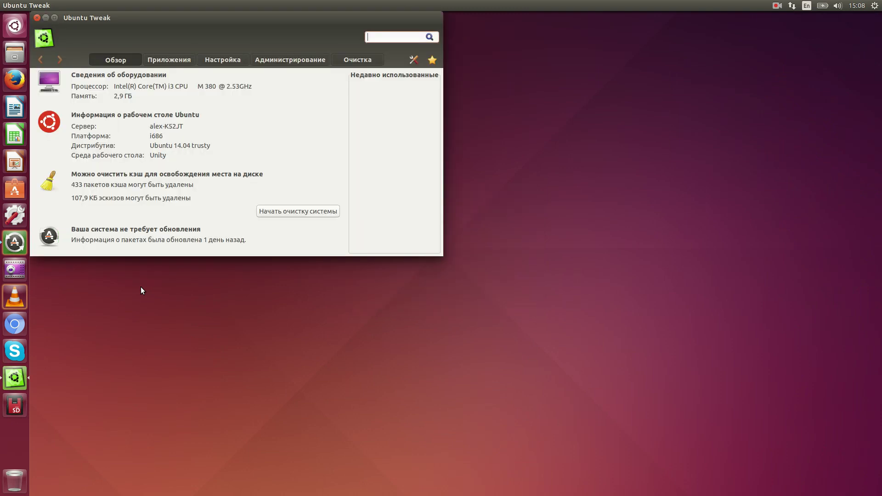
drag(186, 18, 246, 106)
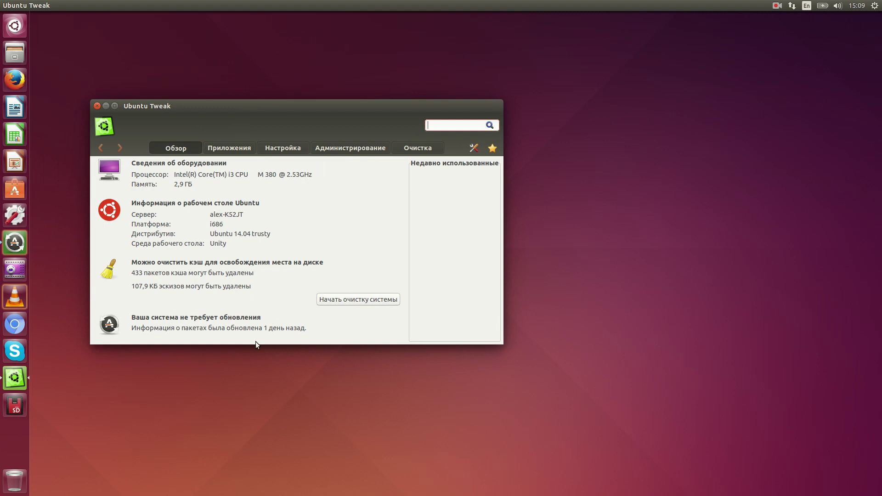
drag(256, 344, 255, 405)
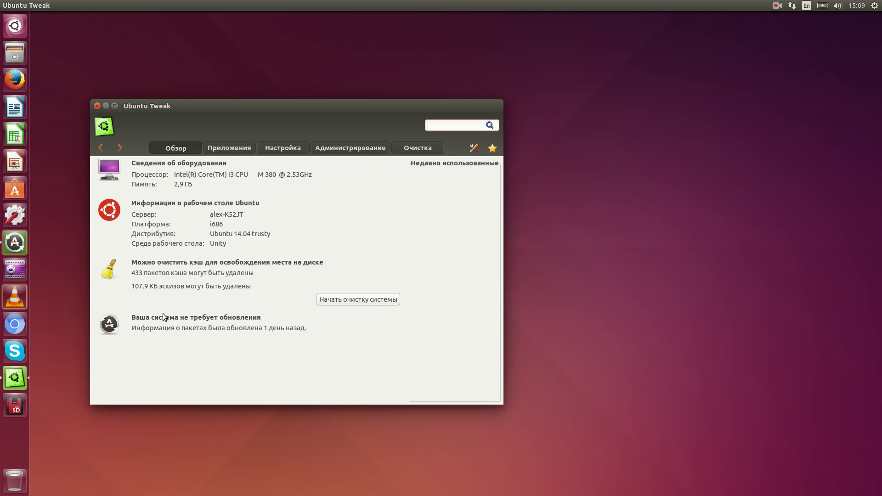
Look through Ubuntu Tweak's catalogue of featured applications and open its settings section (Настройка)
click(226, 149)
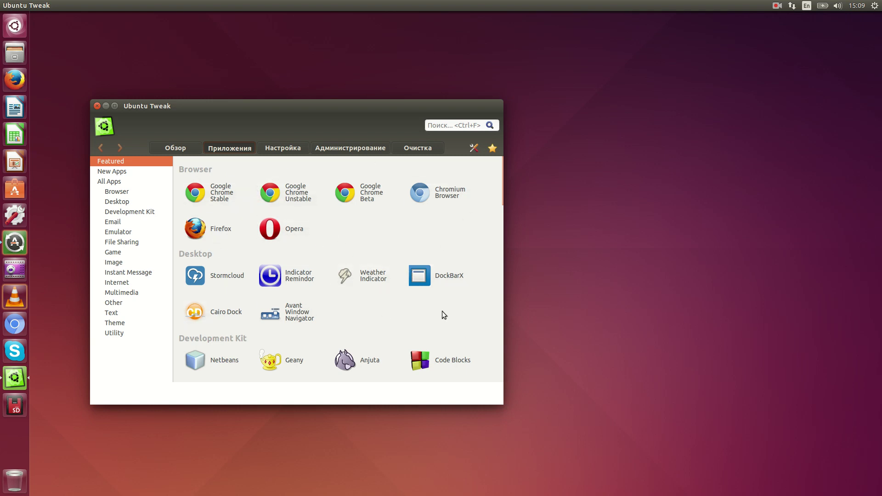
scroll(414, 303, down, 5)
scroll(345, 287, up, 5)
click(280, 148)
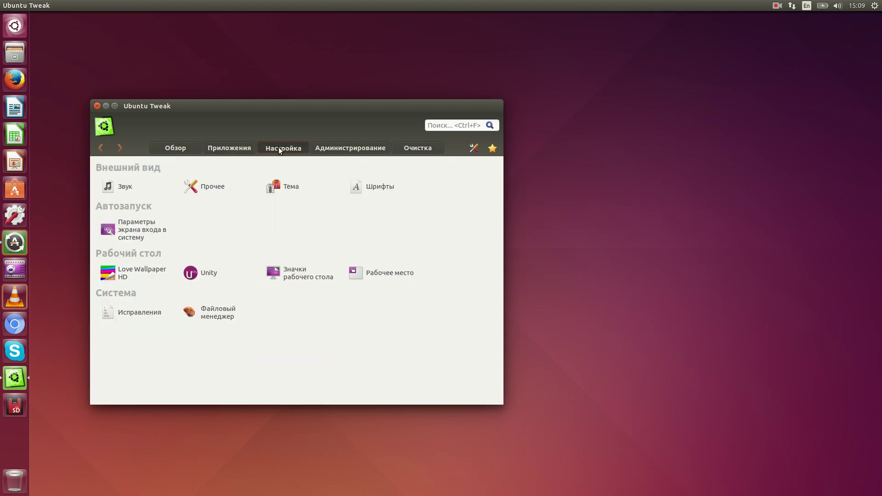
Try the Radiance theme in the desktop appearance settings, restore the default Ambiance theme and close the settings
right_click(652, 255)
click(671, 324)
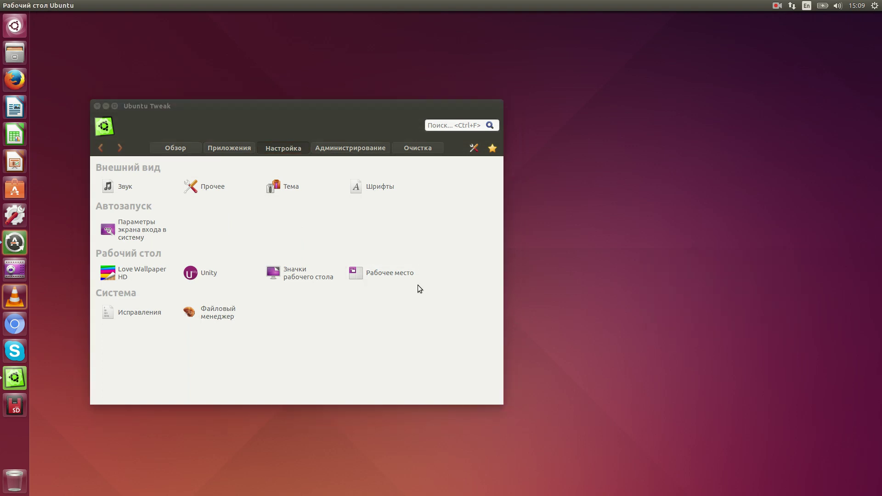
right_click(651, 249)
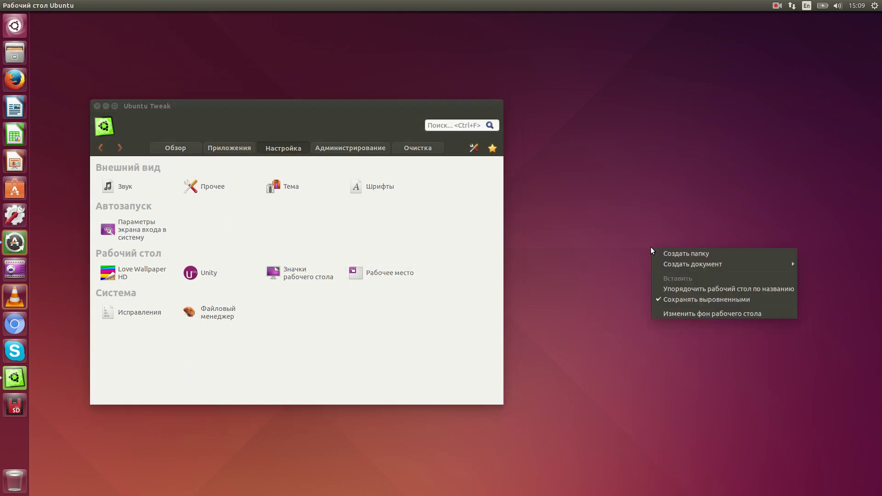
click(693, 314)
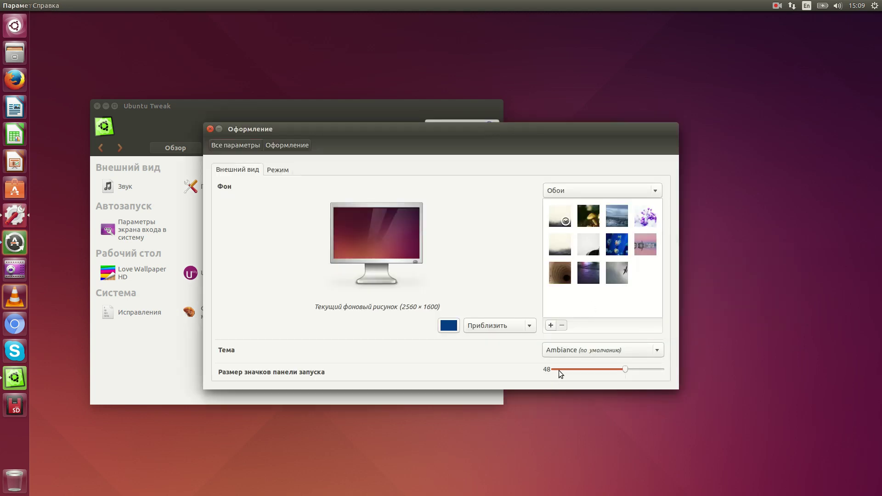
click(573, 353)
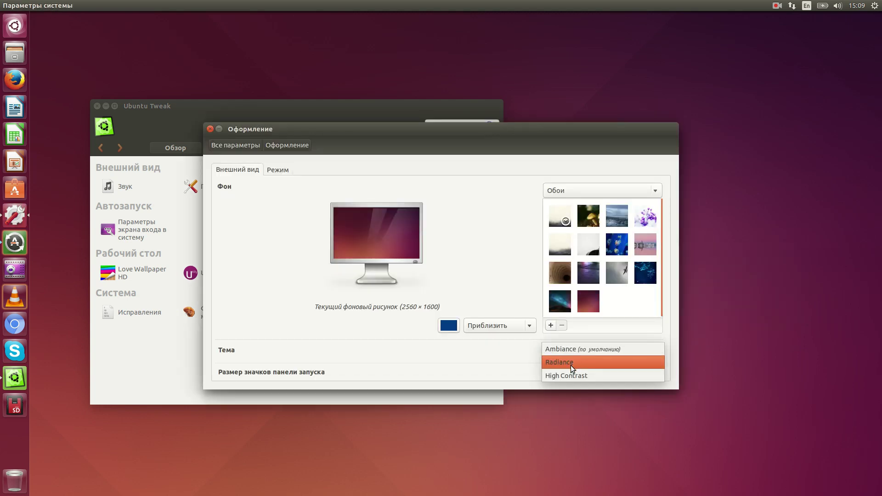
click(567, 364)
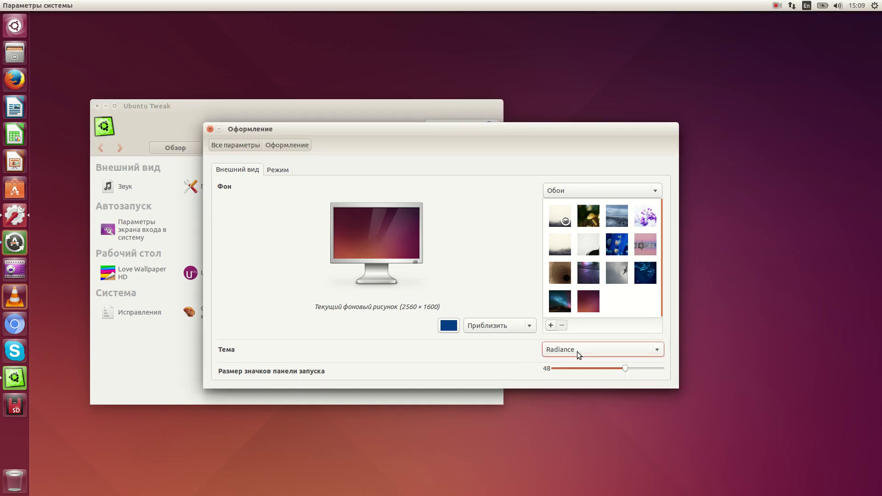
click(577, 351)
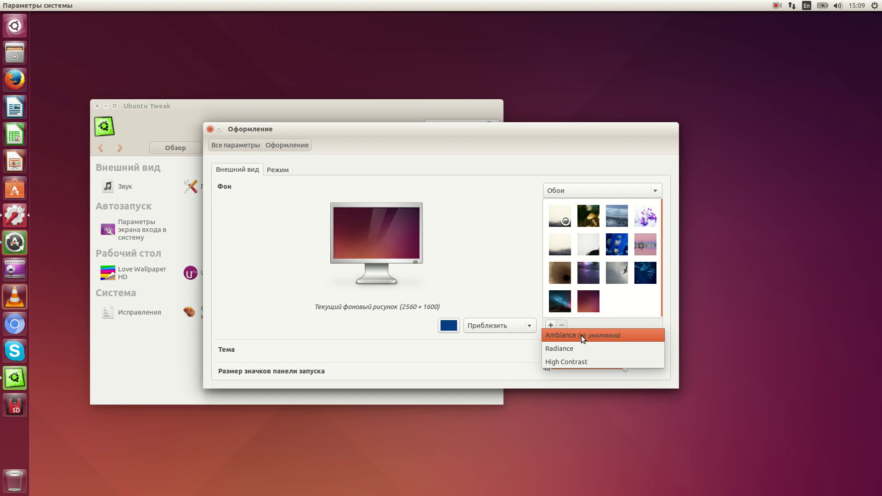
click(578, 338)
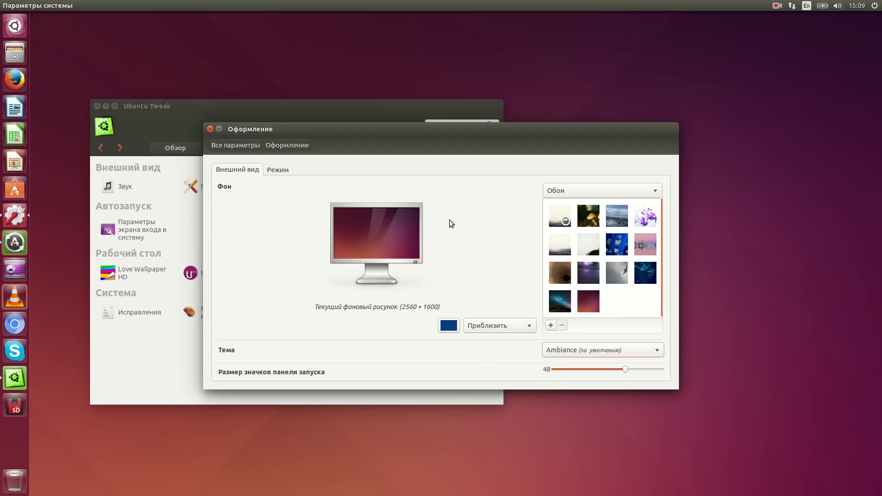
click(210, 129)
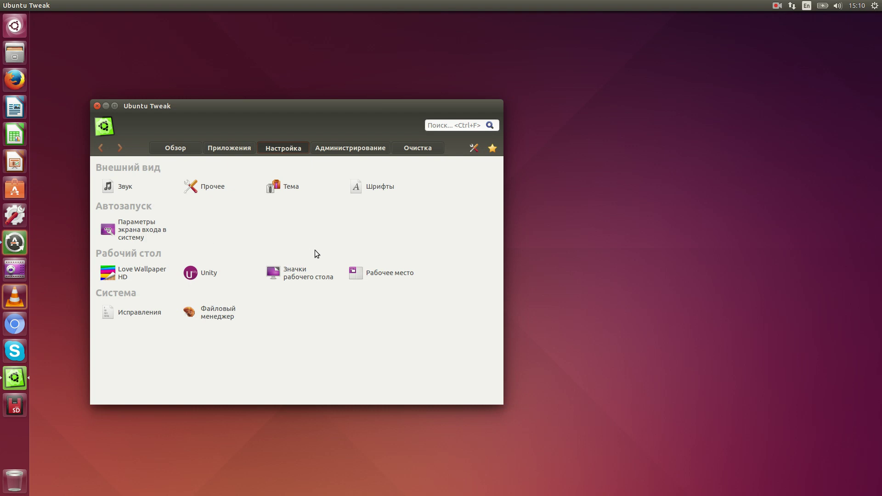
In the Unity settings, set the menu bar opacity to 0.70 and turn off menu bar opacity for maximized windows
click(217, 274)
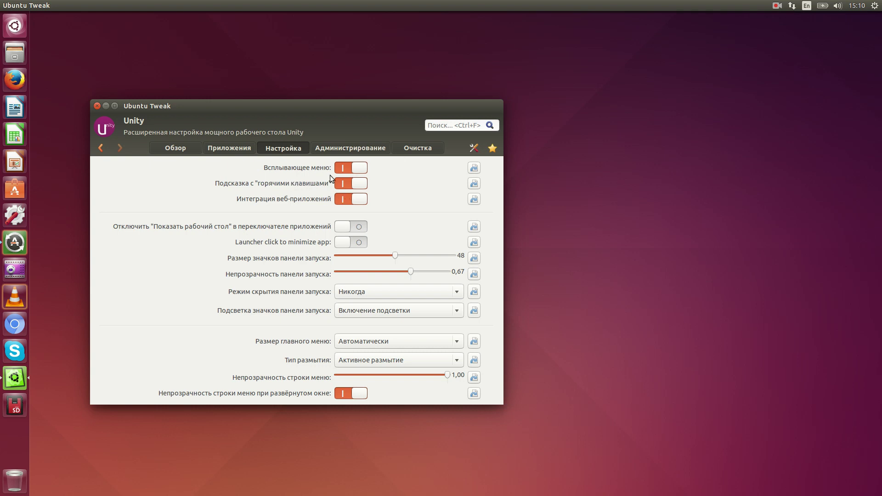
click(360, 168)
drag(287, 404, 281, 467)
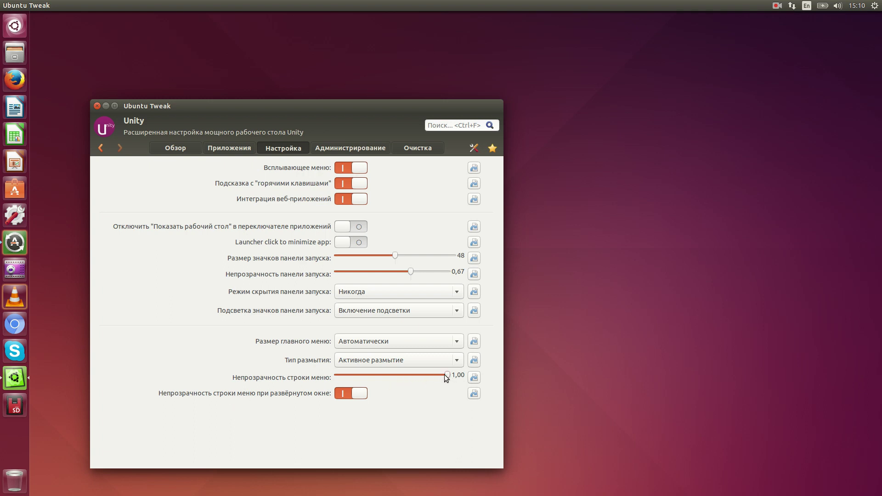
drag(445, 374, 408, 376)
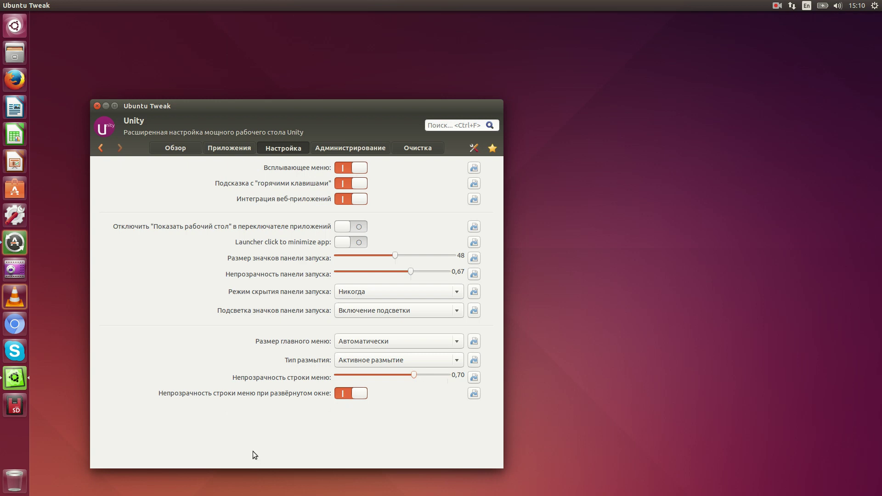
double_click(311, 108)
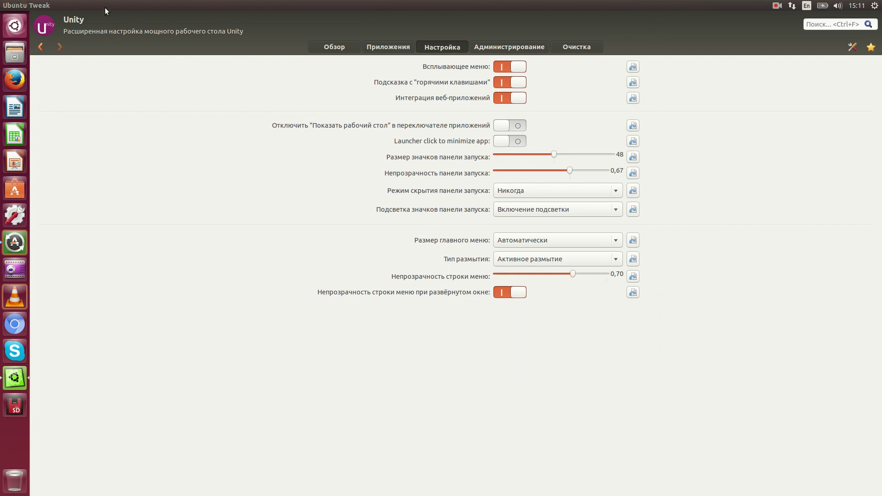
double_click(163, 5)
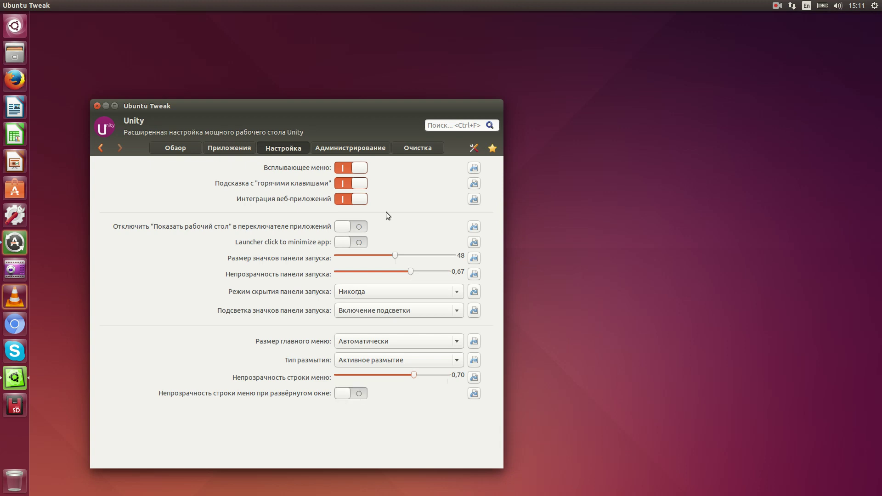
In the workspace settings (Рабочее место), set the number of workspaces to 2 horizontally and 2 vertically
click(275, 148)
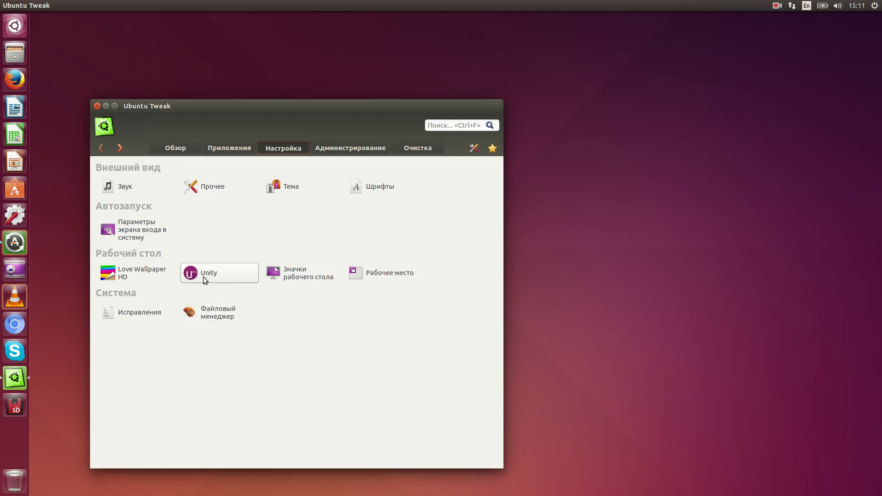
click(390, 276)
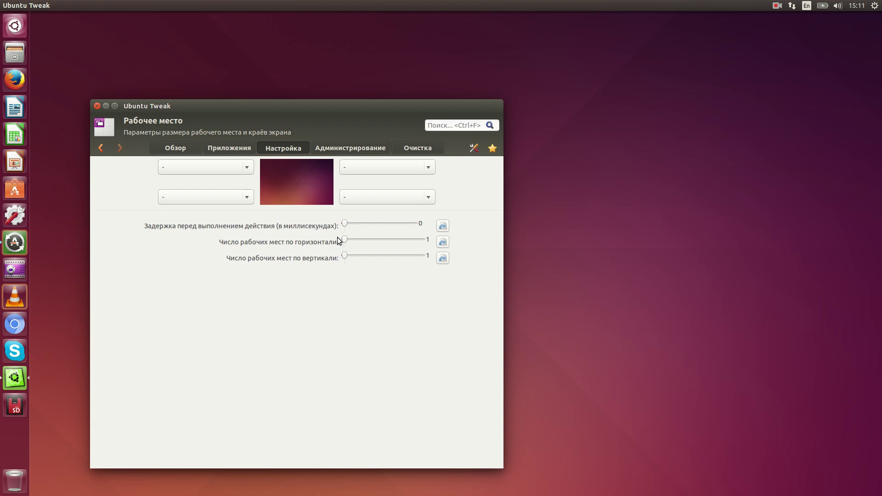
click(235, 168)
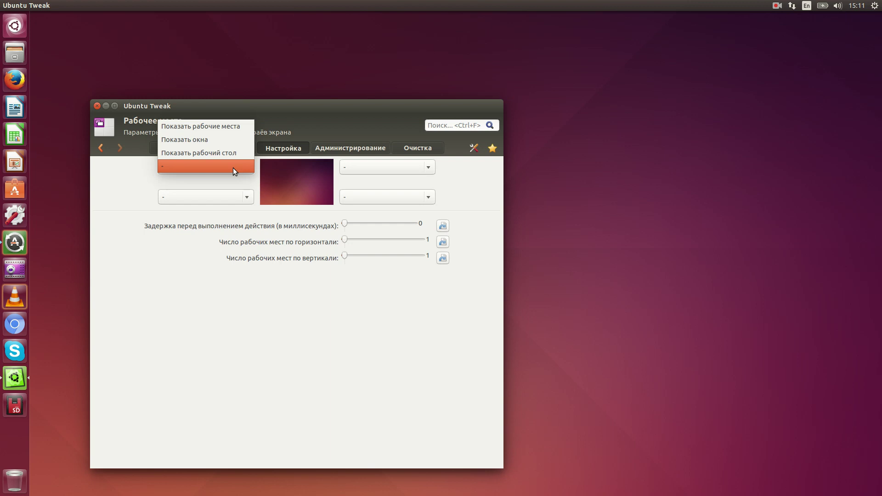
click(233, 167)
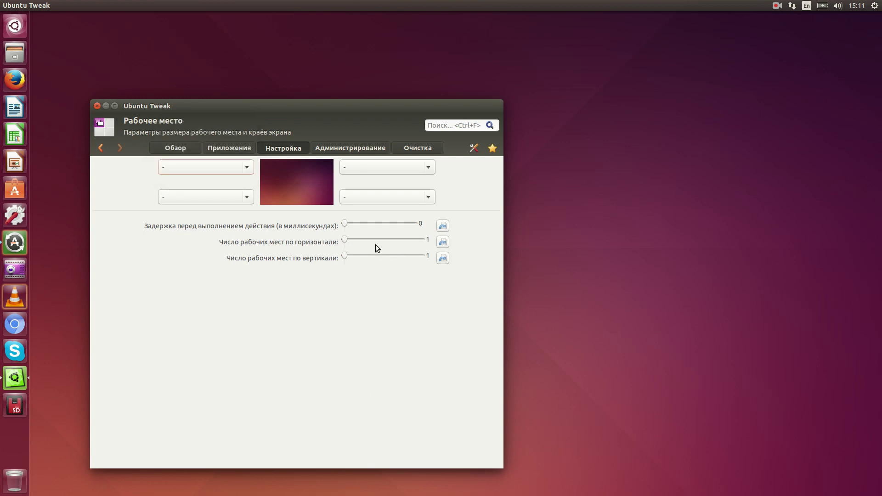
mouse_move(346, 239)
mouse_down()
mouse_move(357, 241)
mouse_move(350, 242)
mouse_up()
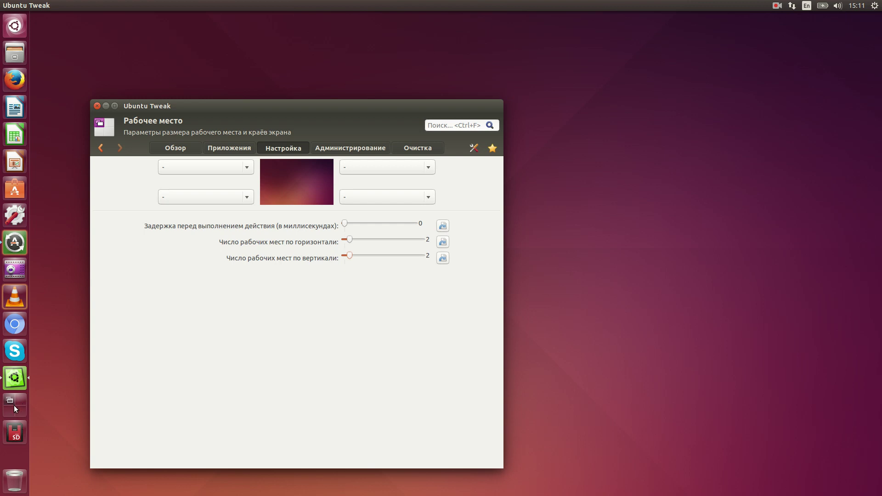
Move through the four workspaces, directly and in the workspace overview, and return to the first workspace containing Ubuntu Tweak
key(ctrl+alt+Left)
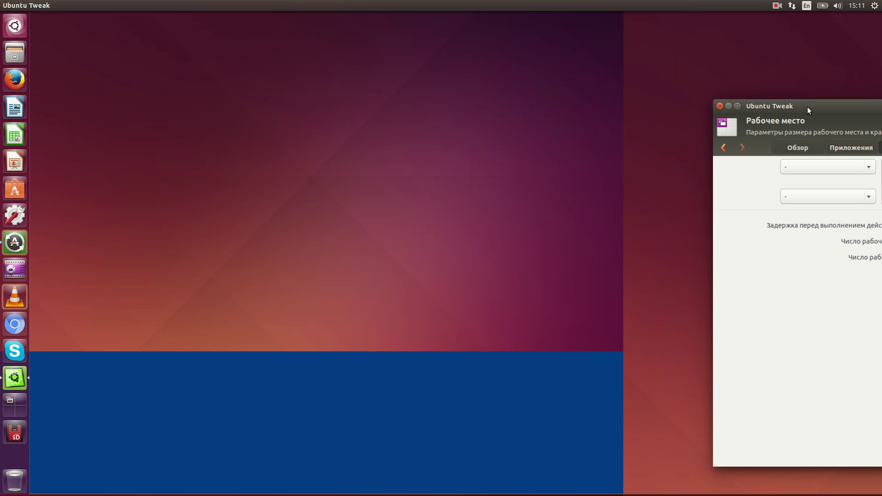
key(ctrl+alt+Right)
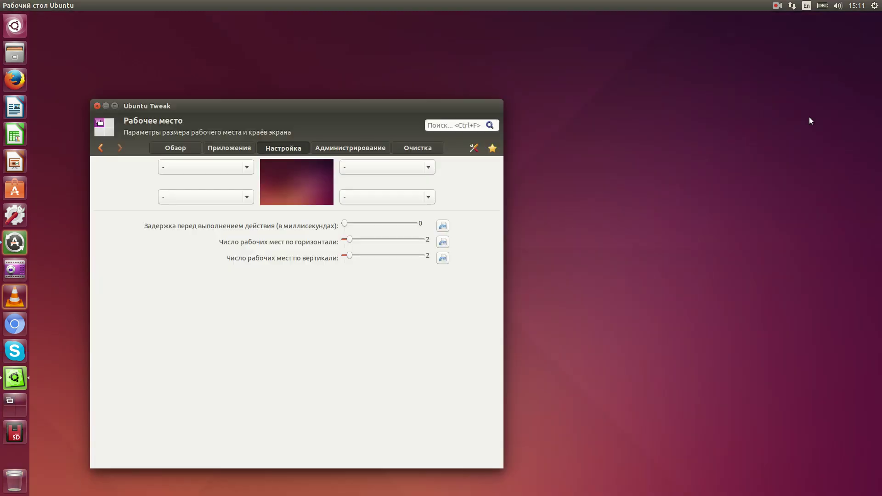
click(12, 410)
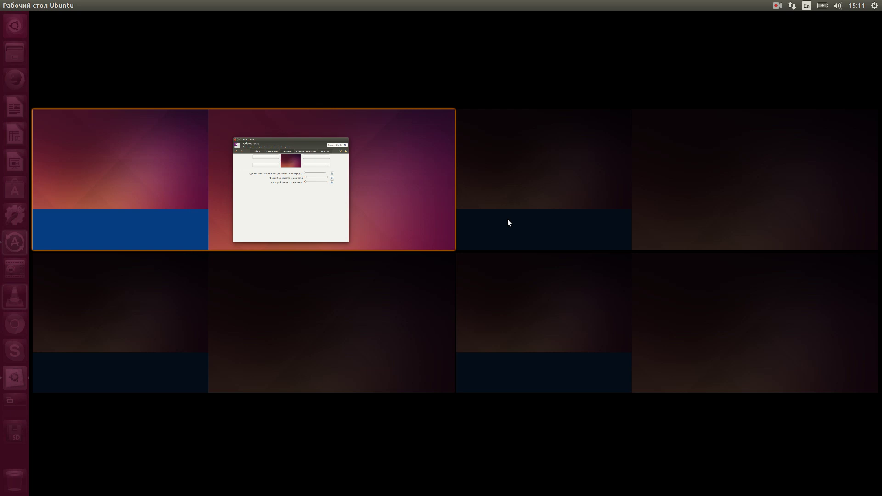
key(Right)
key(Left)
key(Down)
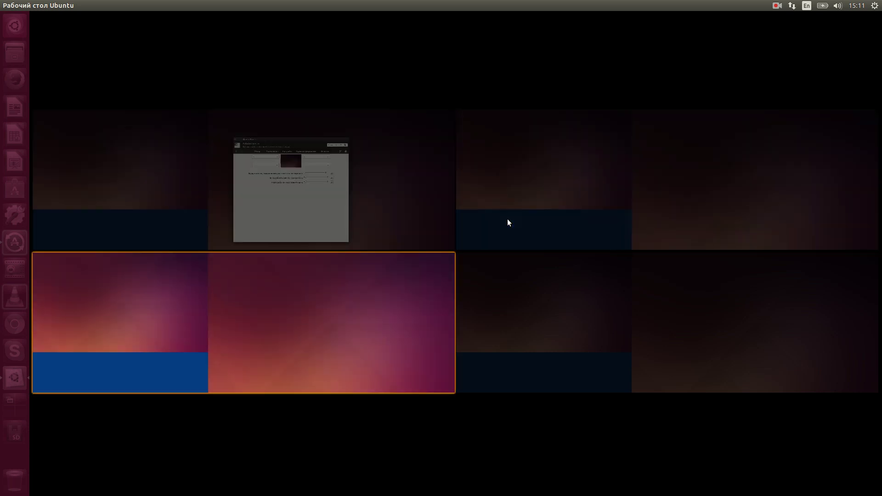
key(Right)
key(Up)
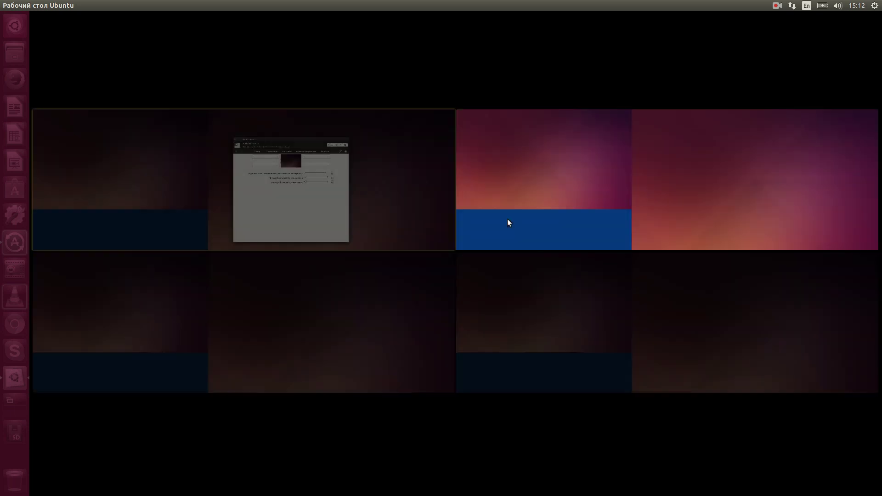
key(Left)
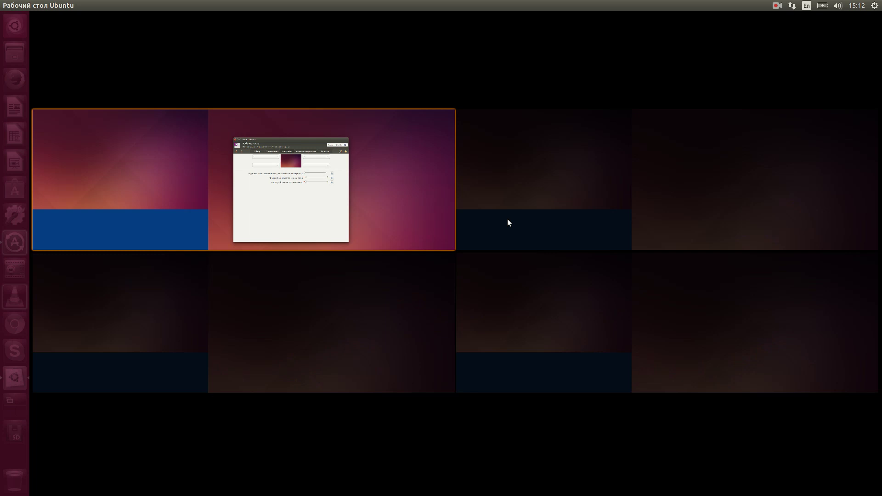
key(Return)
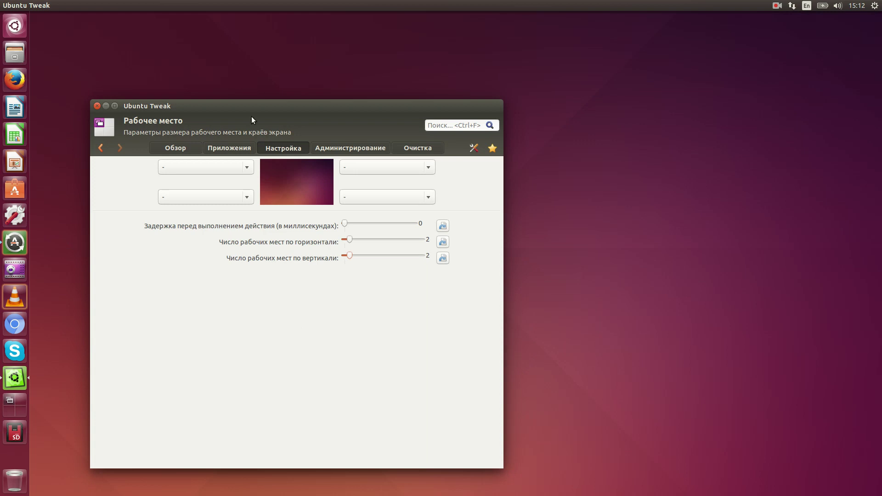
Assign the window spread action (Показать окна) to the desktop's lower-right hot corner, leave the upper-left corner unassigned and close Ubuntu Tweak
drag(373, 149, 407, 166)
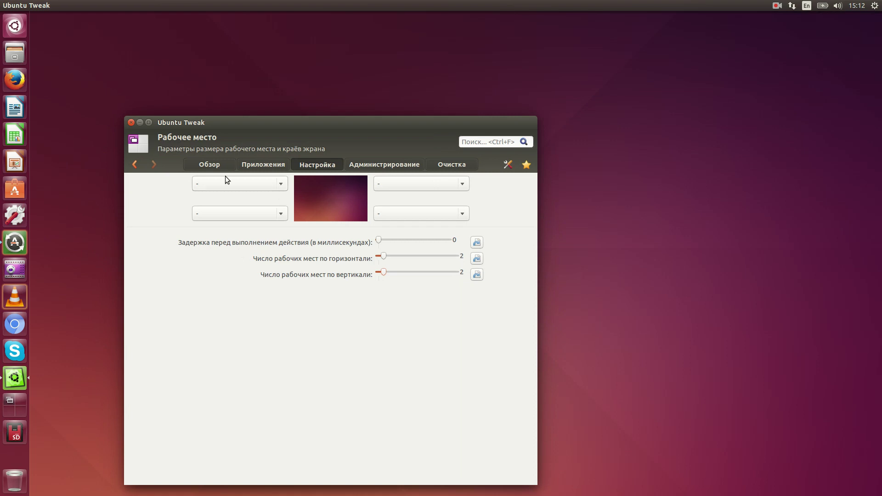
click(467, 214)
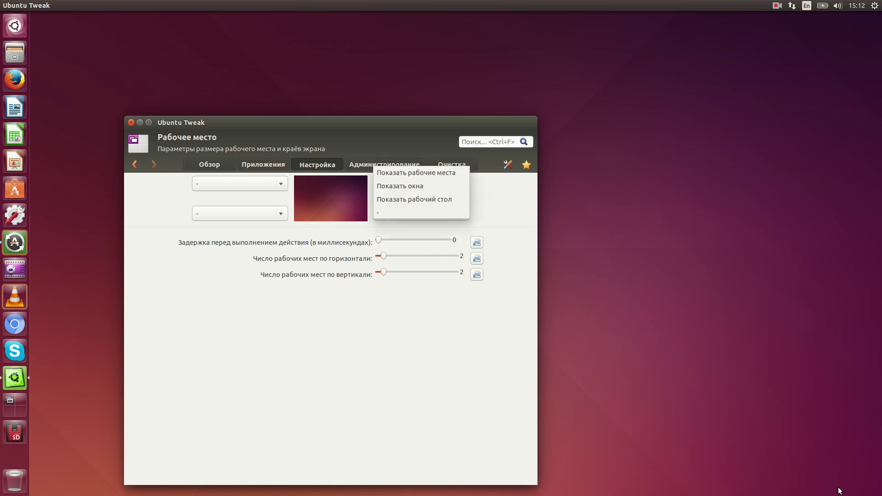
click(401, 188)
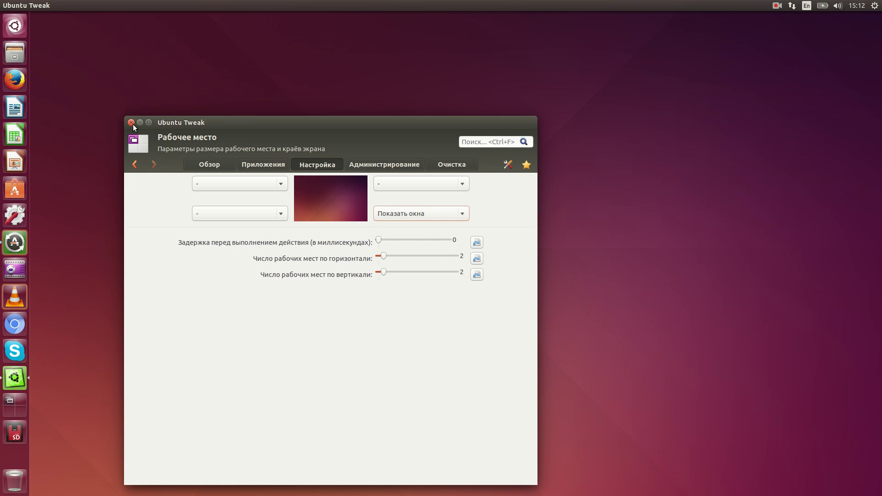
click(272, 185)
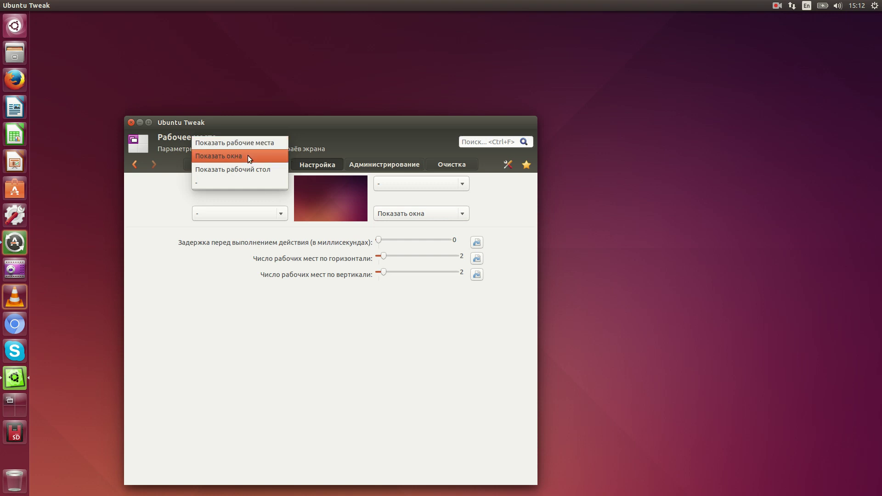
click(233, 376)
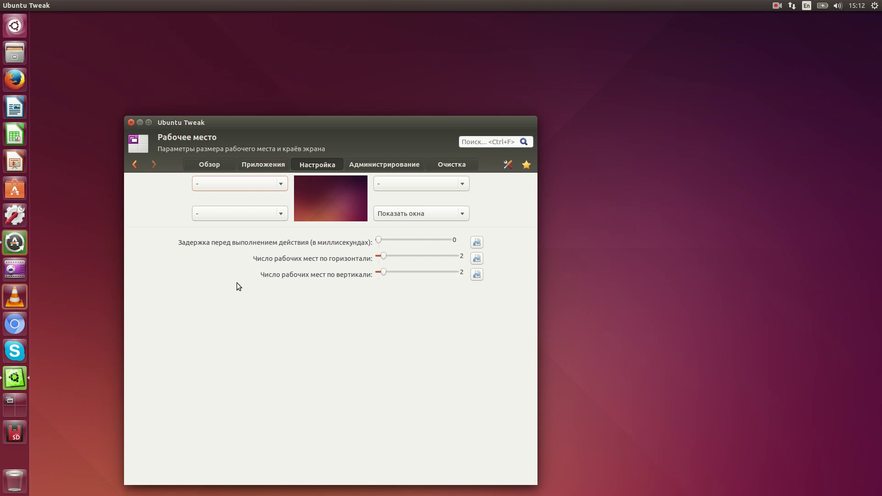
click(131, 122)
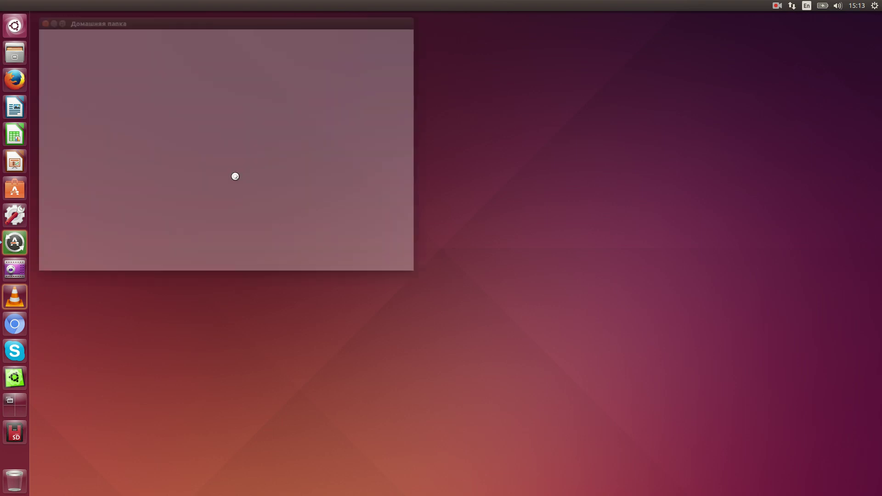
Bring up the software updater alongside the repositioned home folder window and view both in the window spread
drag(154, 23, 229, 172)
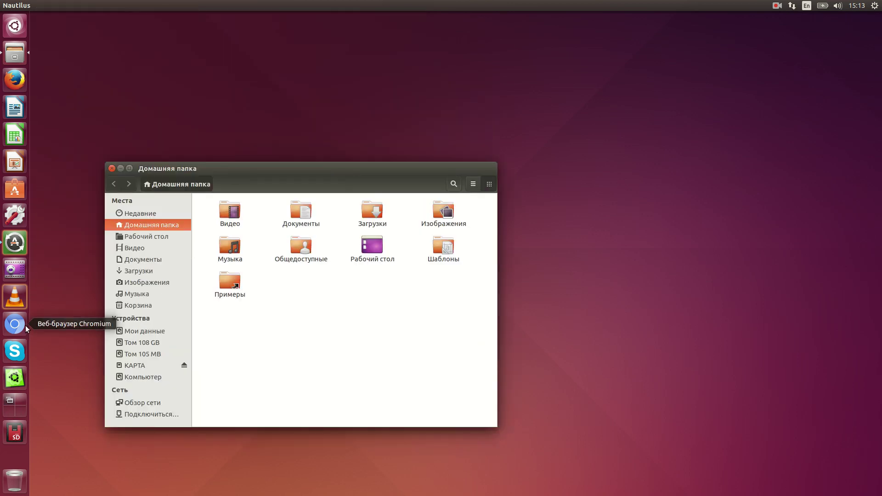
click(16, 247)
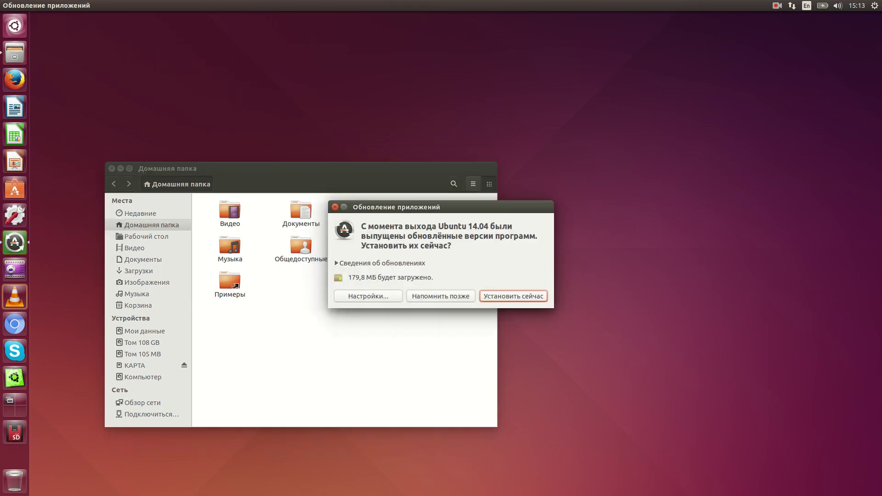
key(super+w)
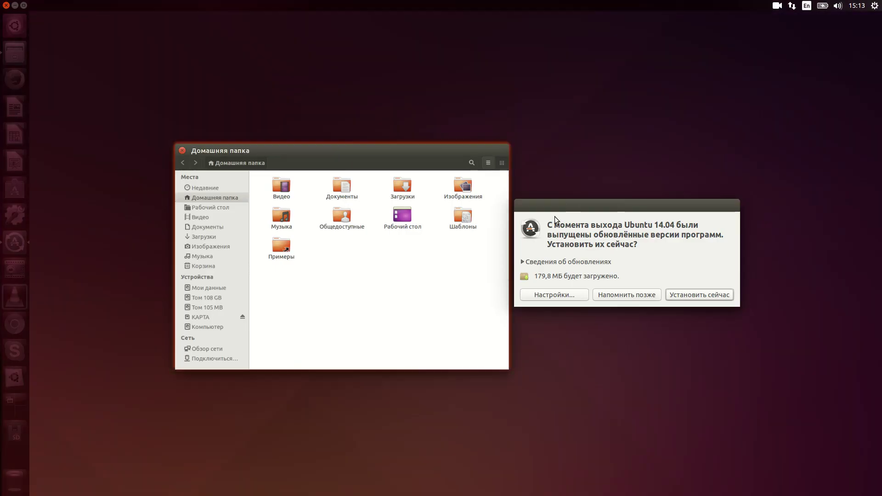
click(666, 433)
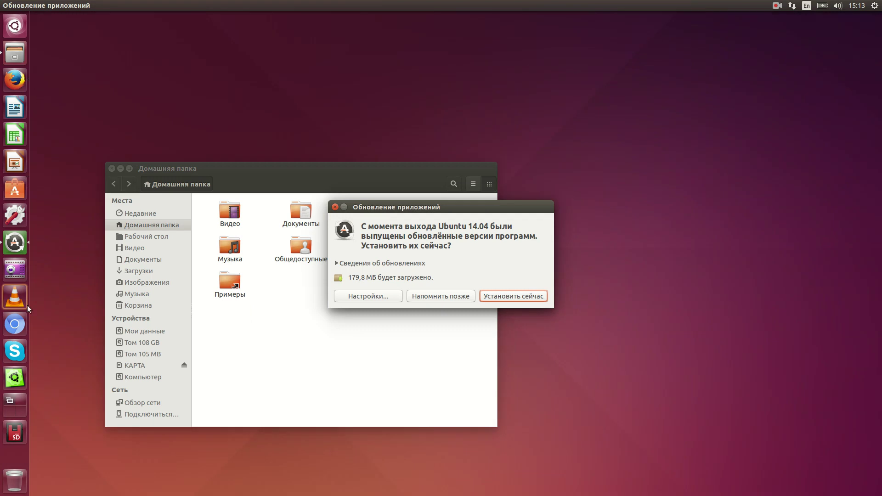
Open Firefox in an unmaximized window, place it beside the other open windows and minimize it
click(14, 80)
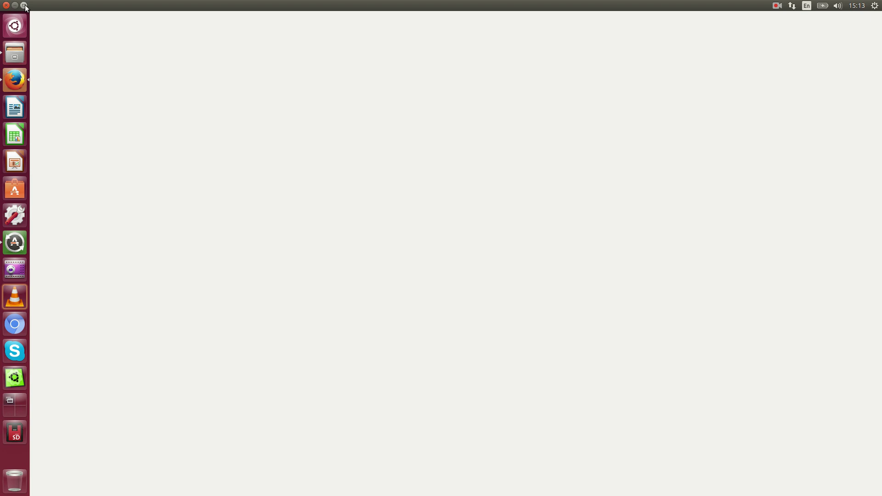
click(24, 5)
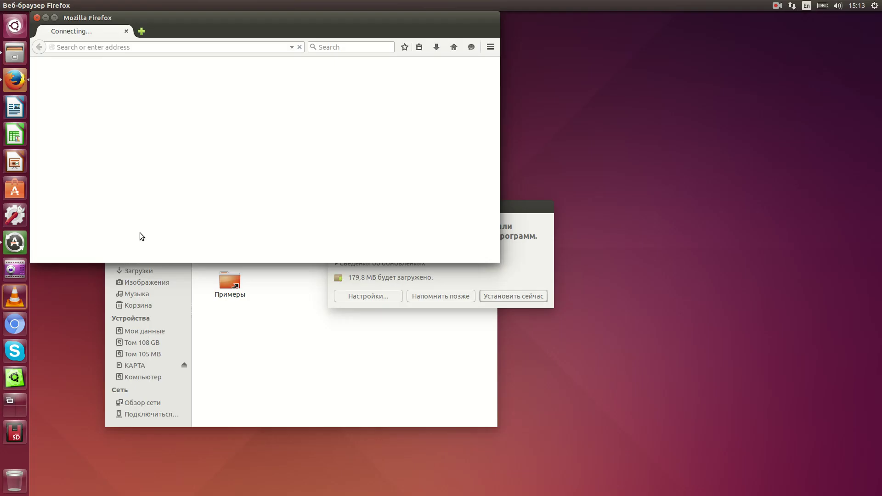
drag(200, 41, 546, 133)
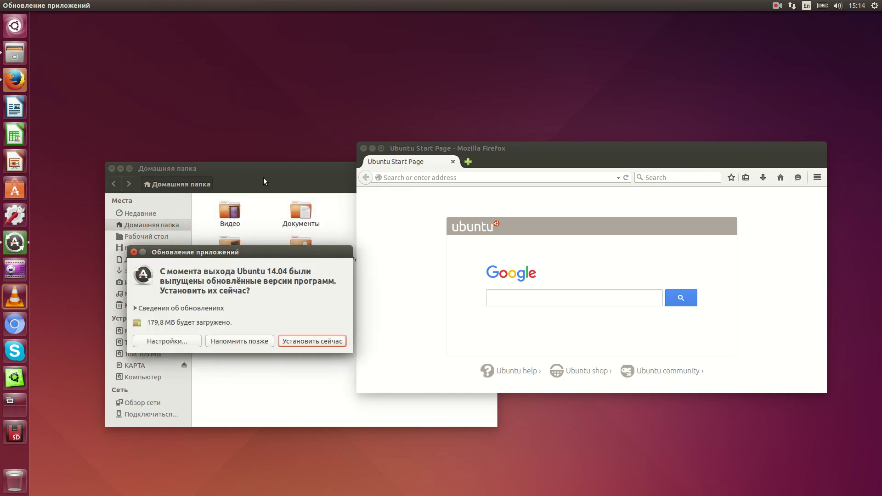
click(371, 151)
click(373, 148)
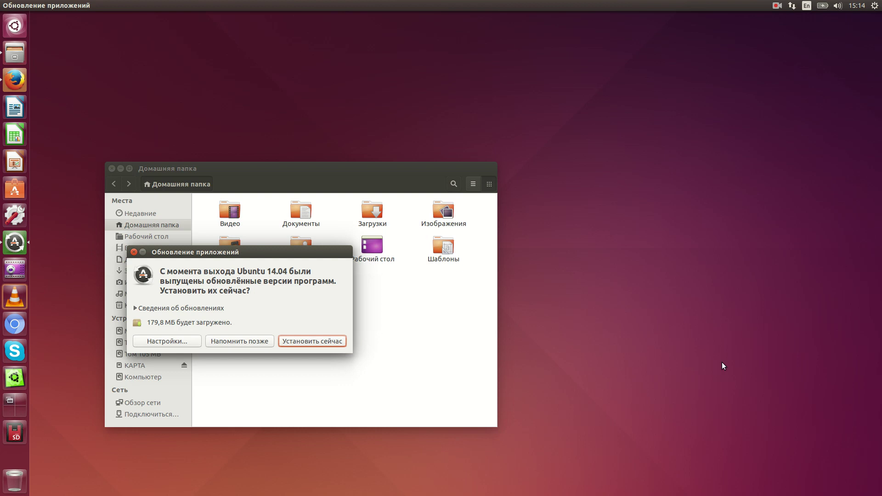
Spread all open windows, including the minimized browser, switch to the home folder window and close it
key(super+w)
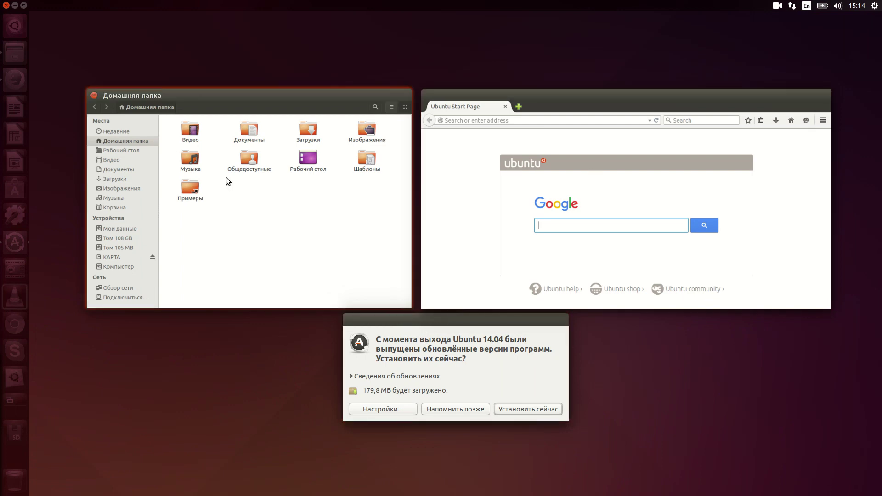
click(257, 189)
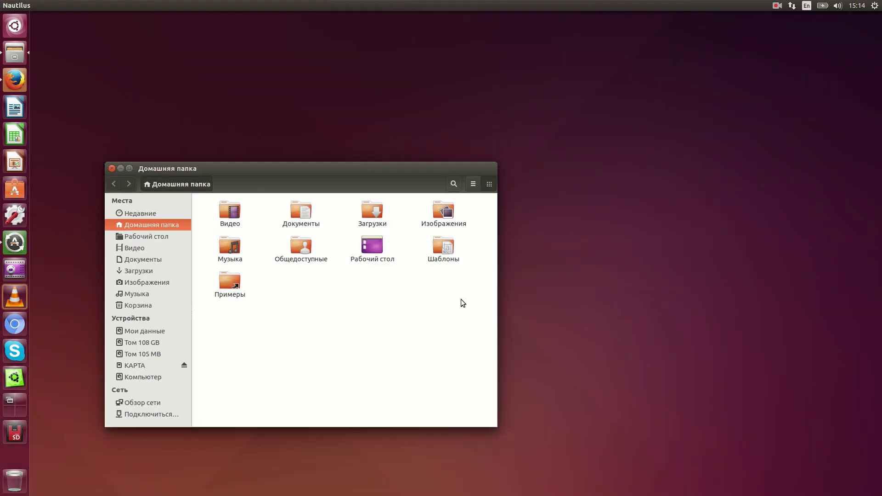
click(112, 172)
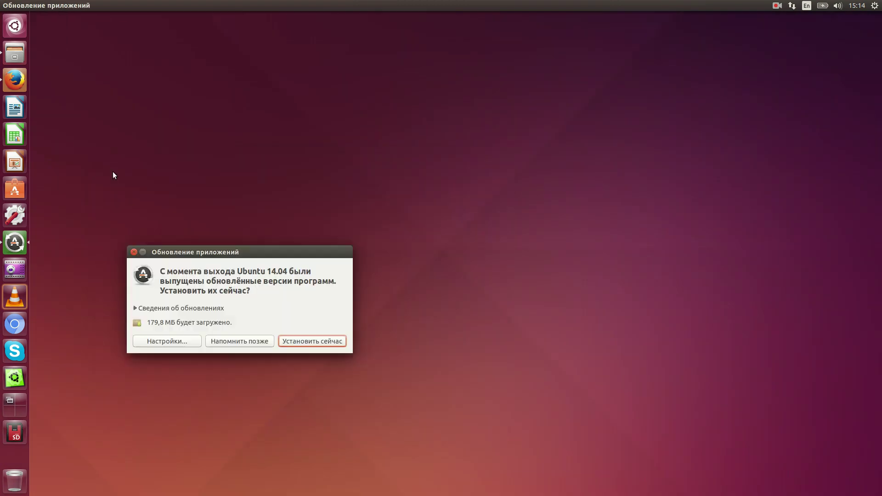
Postpone the software updates (Напомнить позже) and end the screen recording (Завершить запись)
click(252, 345)
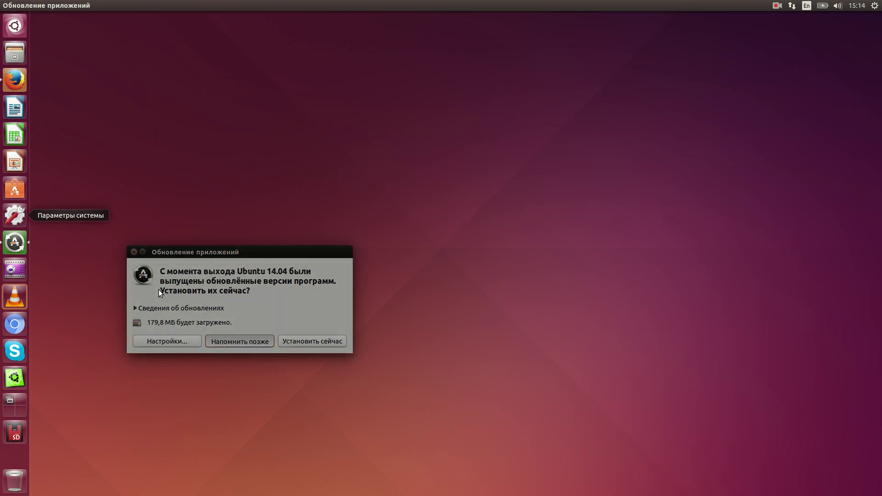
click(143, 253)
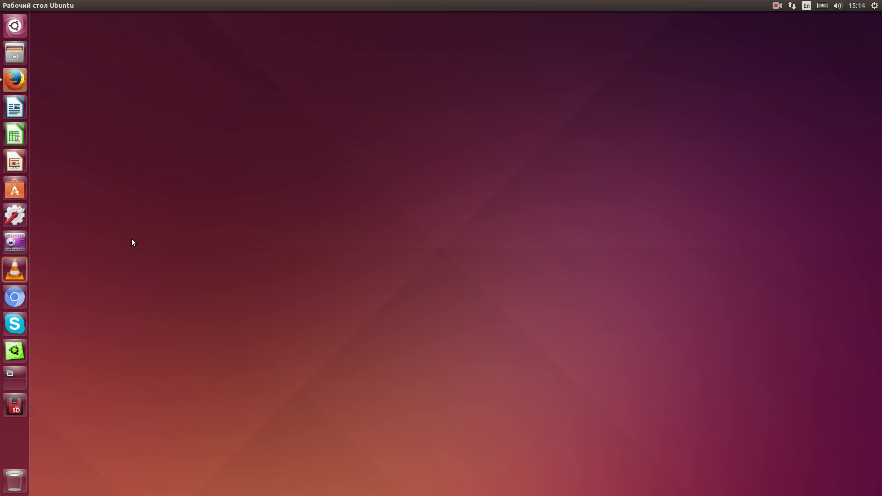
click(779, 5)
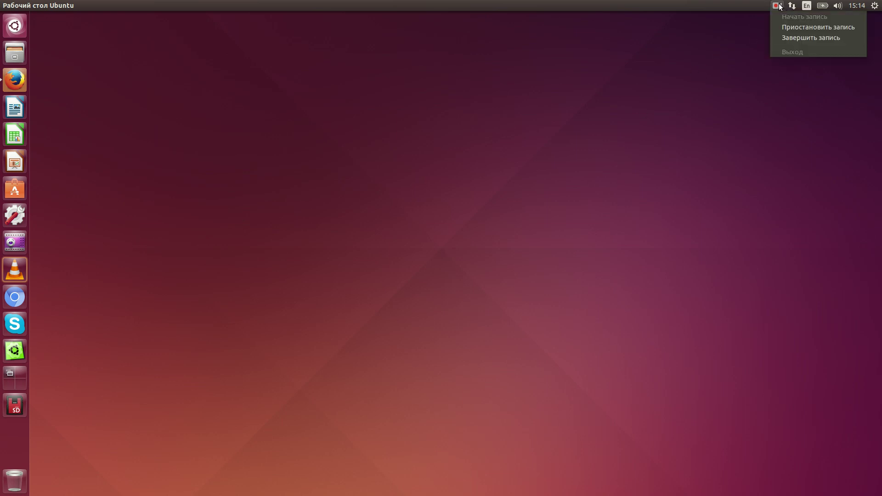
click(790, 38)
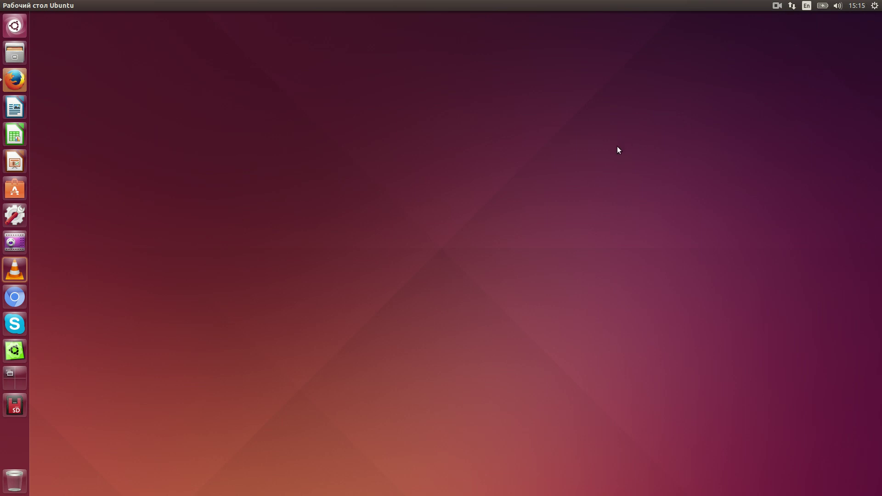